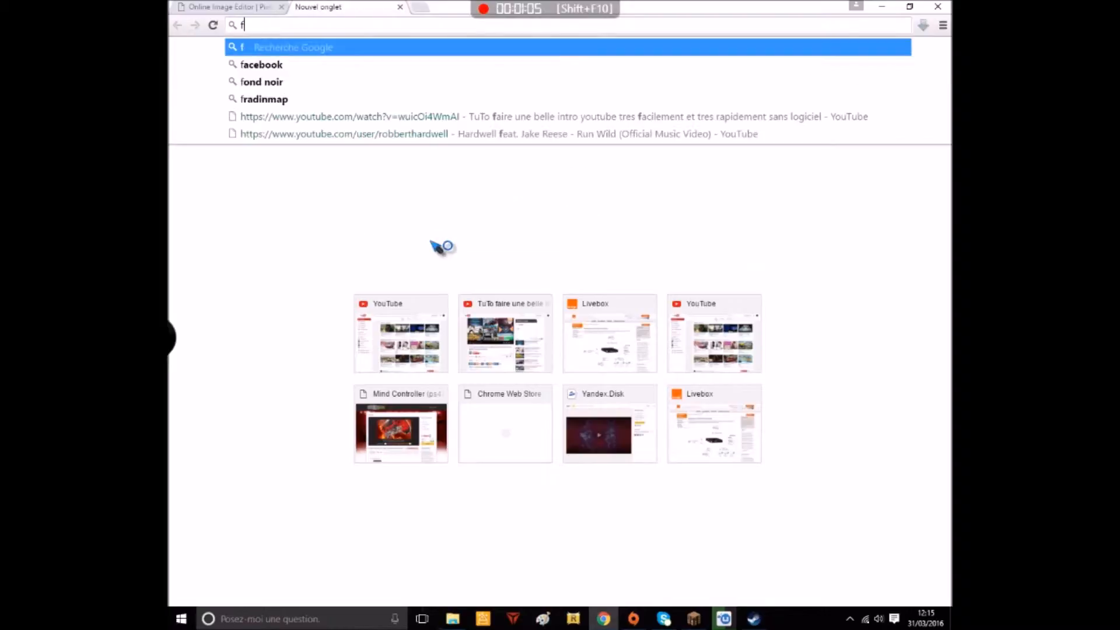
Search Google for "fond noir" and open a dark grey gradient wallpaper from the image results
type("noir")
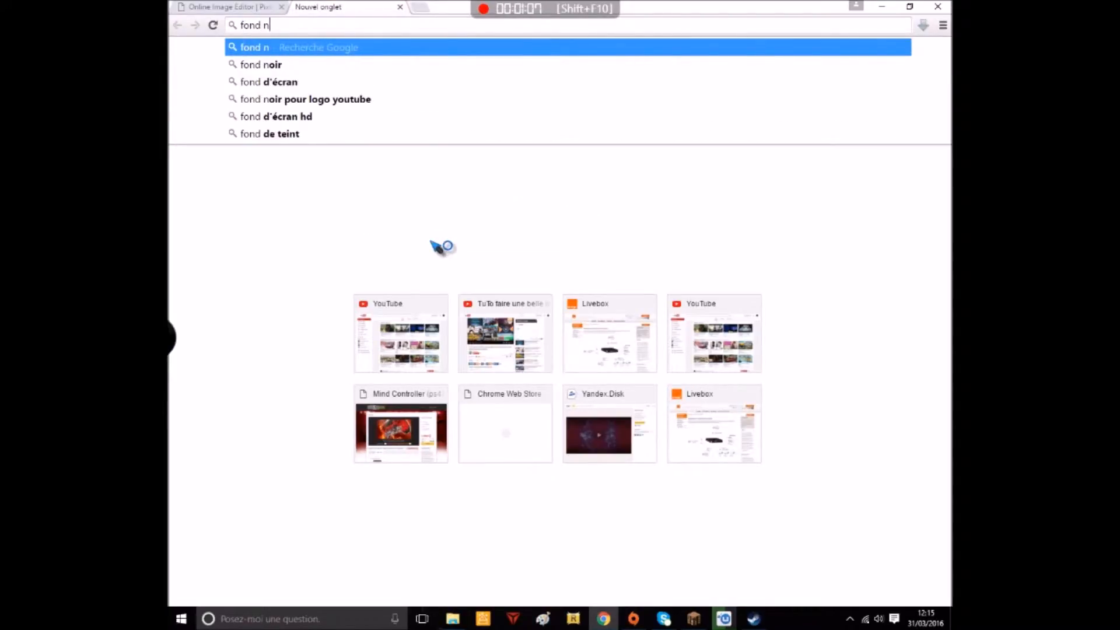
key("Return")
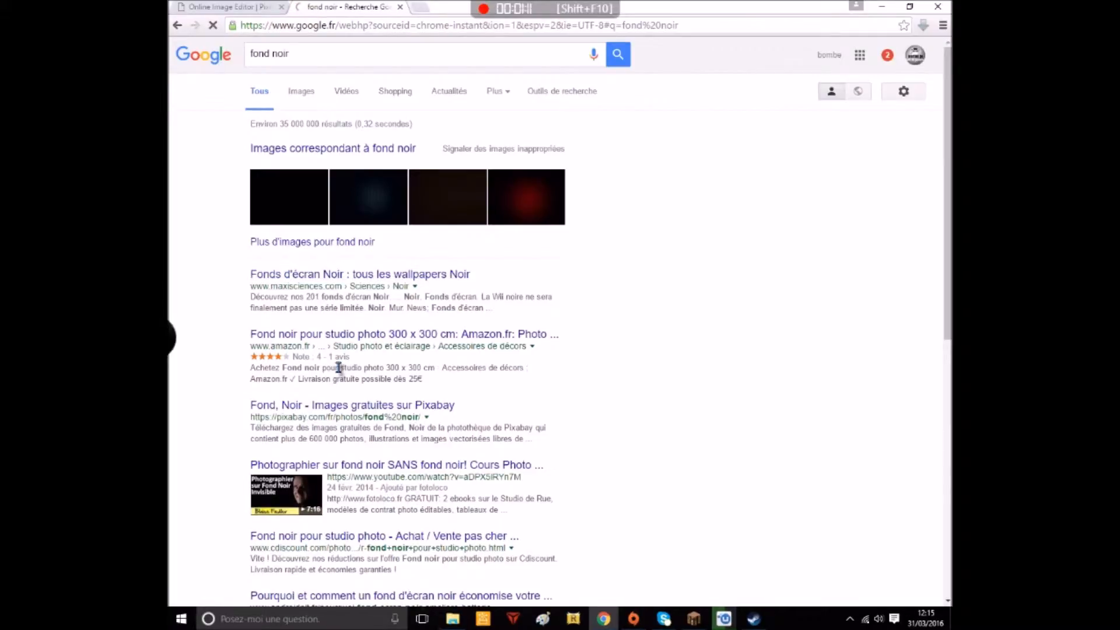
left_click(345, 242)
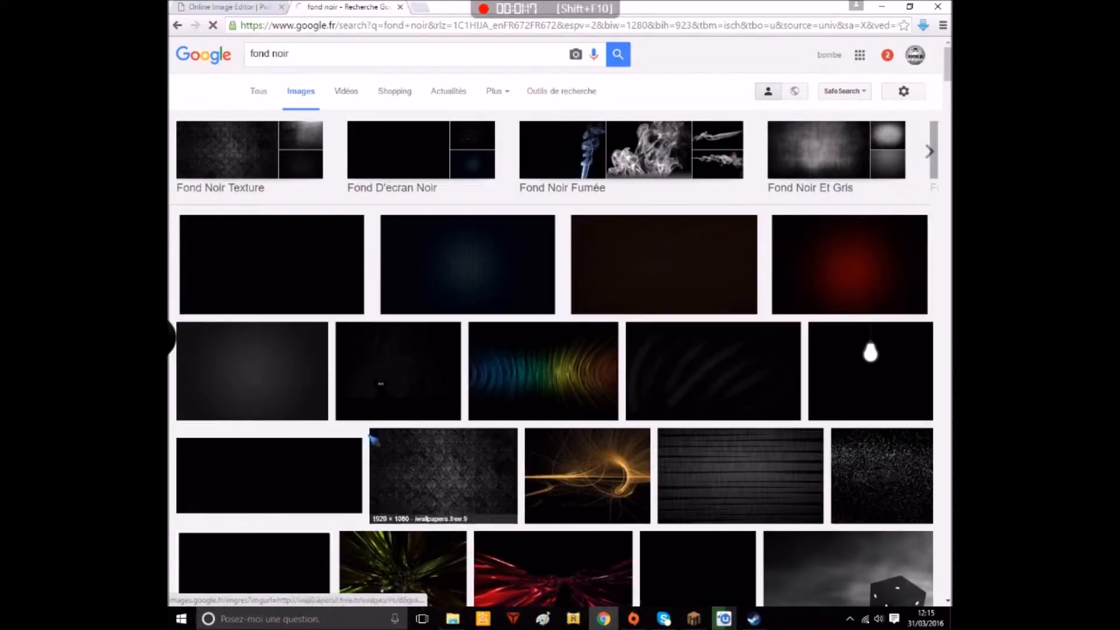
left_click(347, 442)
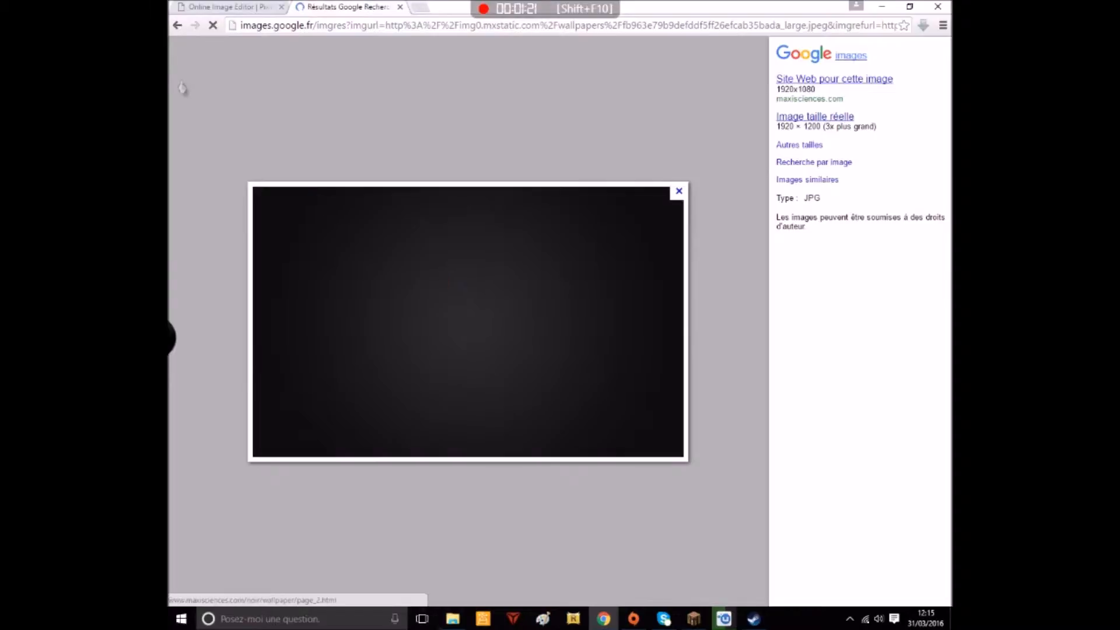
Return to the "fond noir" image results, look through them for a suitable black background, and close the search tab
left_click(175, 26)
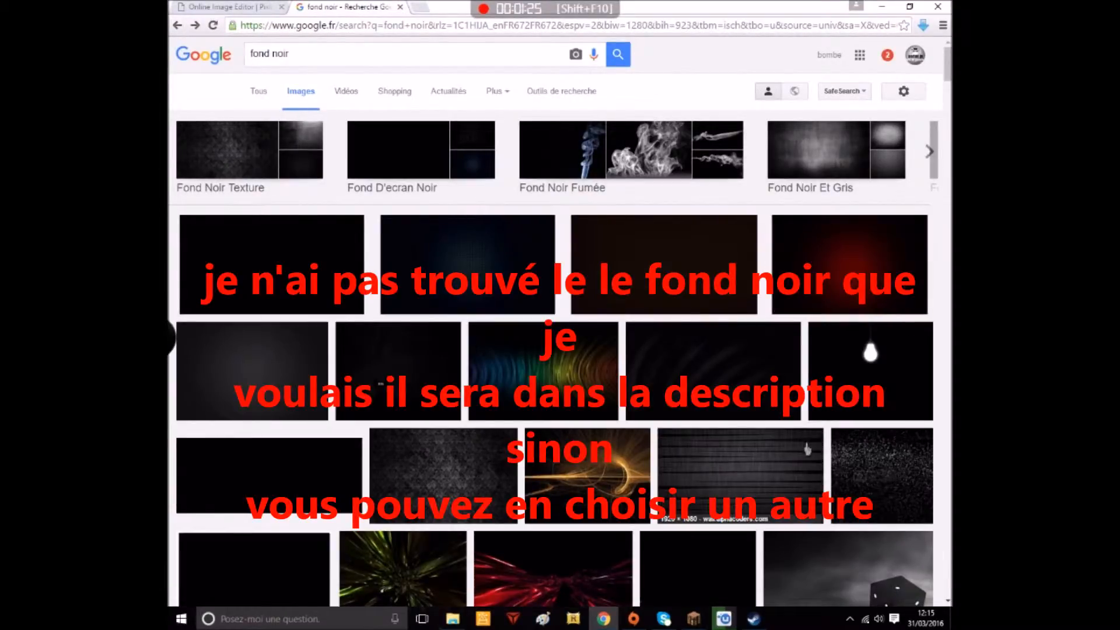
scroll(833, 503, "down", 15)
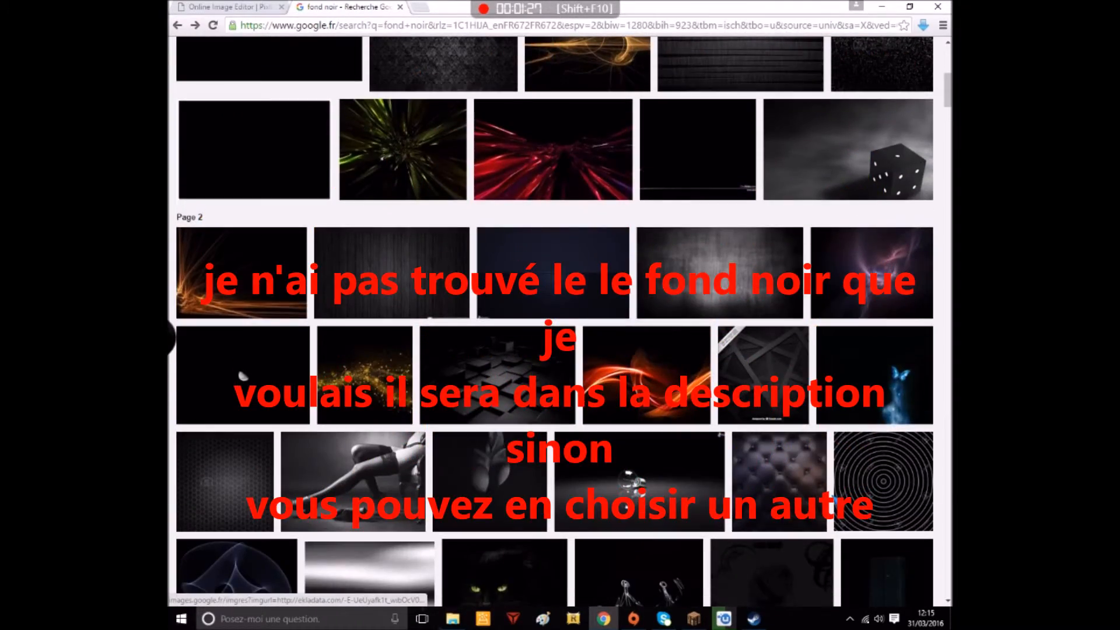
scroll(632, 518, "down", 2)
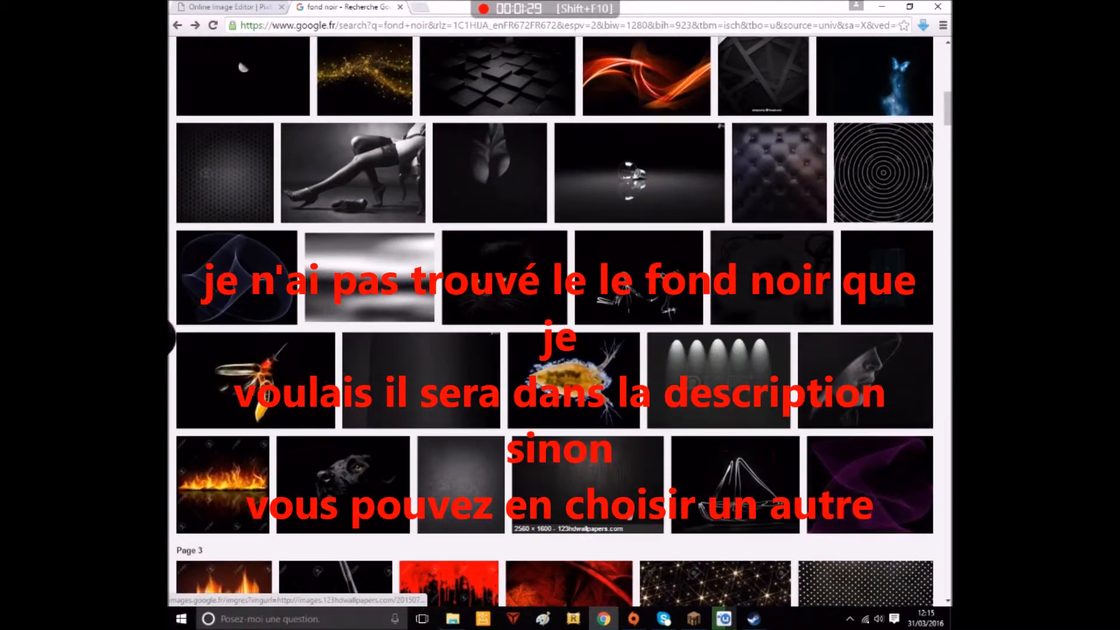
scroll(632, 518, "up", 5)
scroll(631, 518, "up", 7)
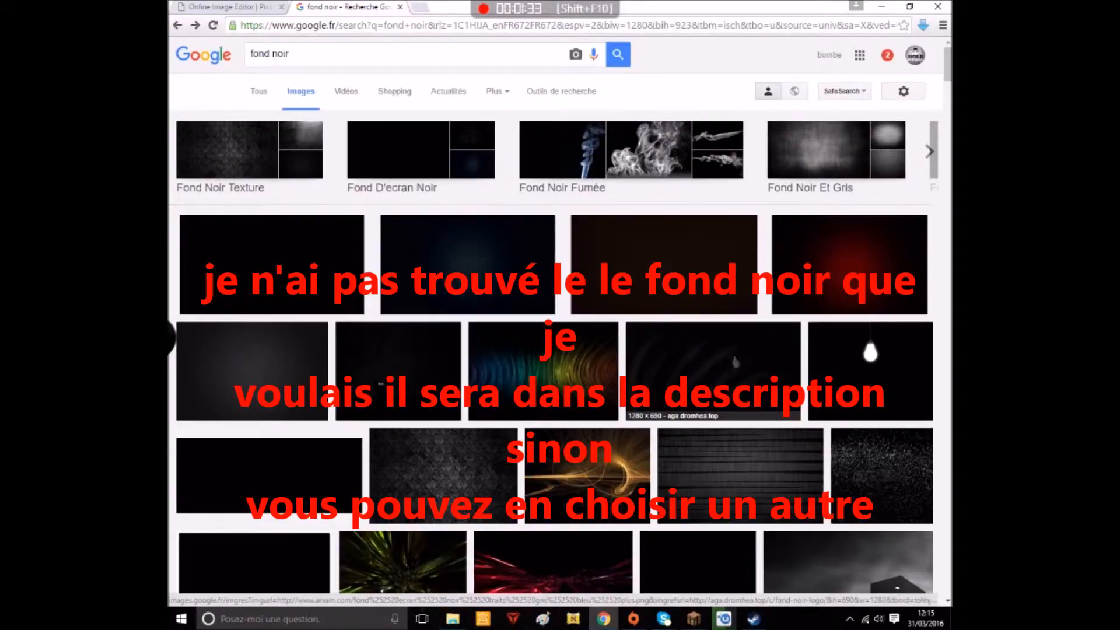
scroll(717, 343, "down", 10)
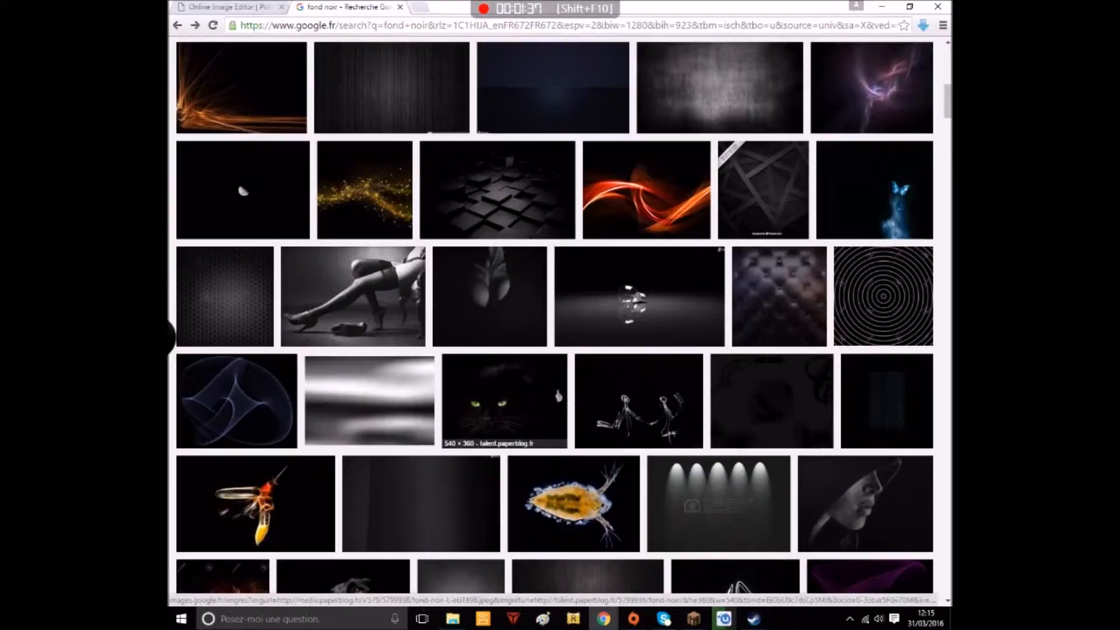
scroll(539, 399, "down", 4)
scroll(505, 408, "down", 4)
scroll(505, 409, "up", 15)
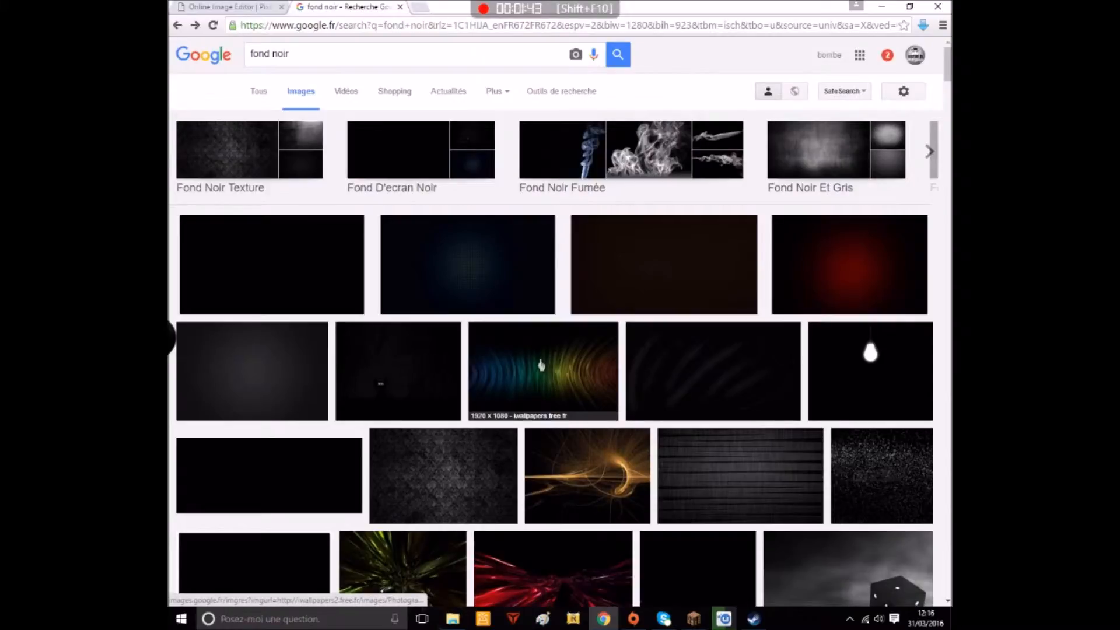
left_click(400, 7)
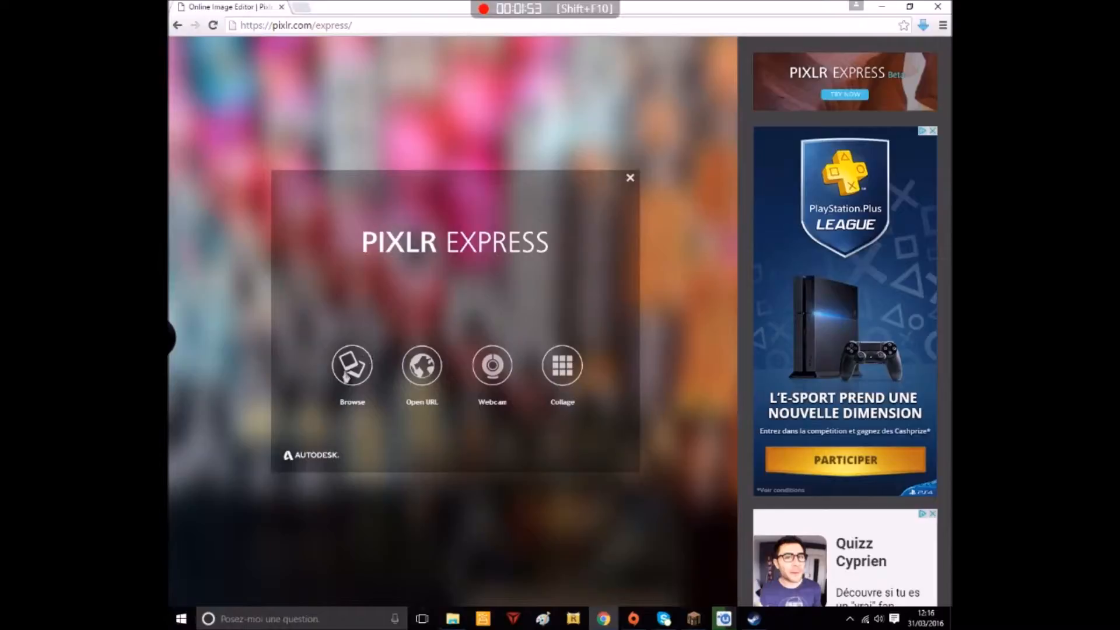
Open the black background image fb963e79b9defddf5ff26efcab35bada_large.jpeg from the image folder in Pixlr Express
left_click(357, 364)
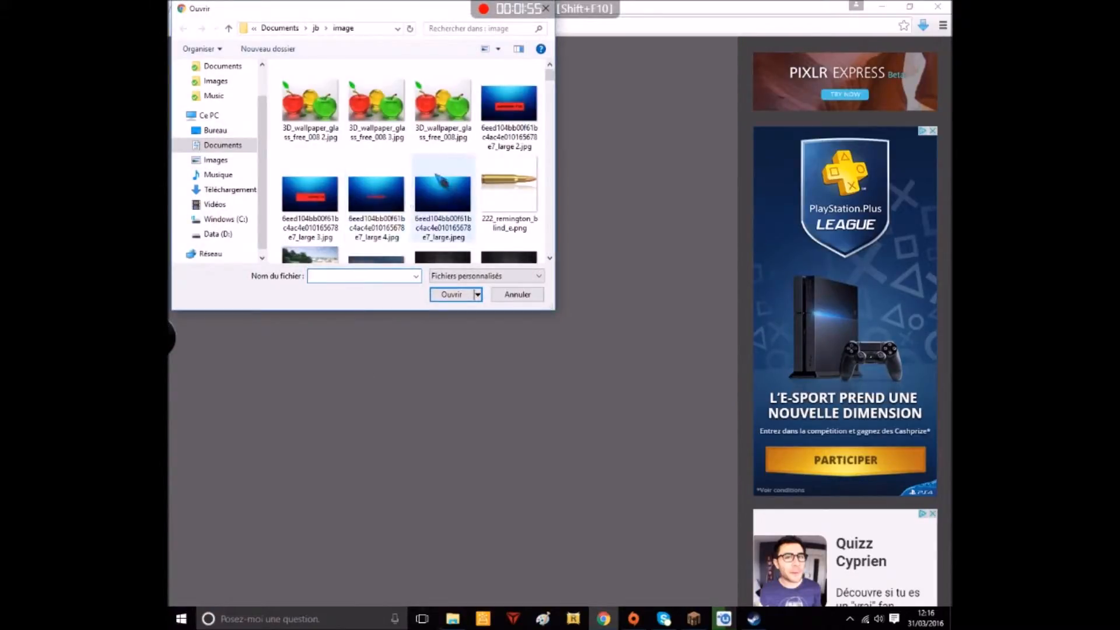
scroll(442, 178, "down", 1)
scroll(441, 177, "down", 3)
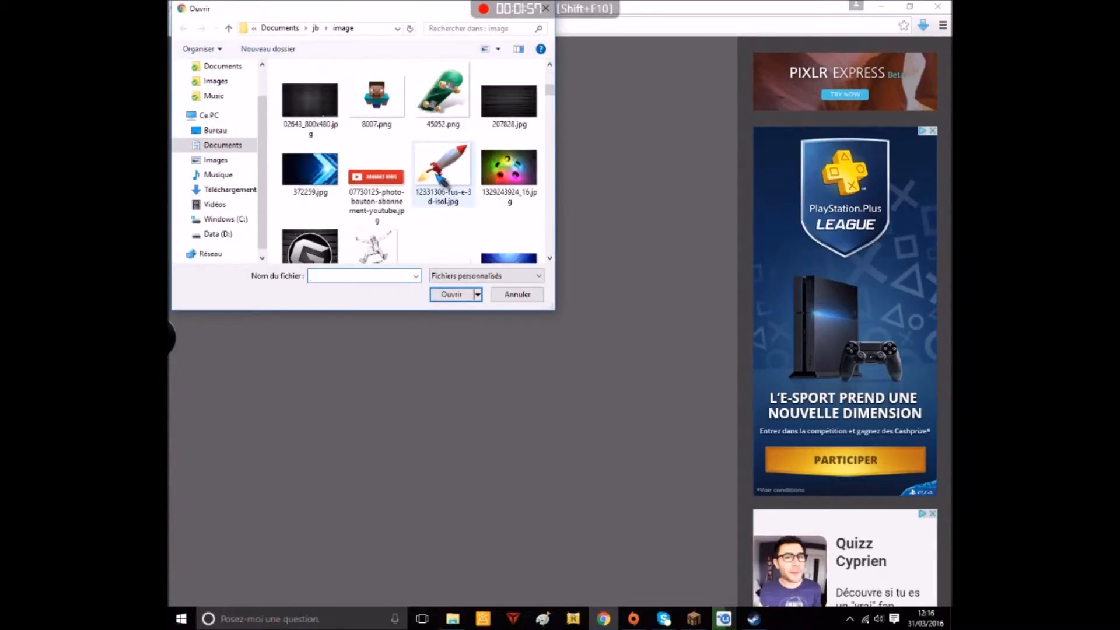
scroll(442, 178, "down", 9)
scroll(442, 181, "down", 6)
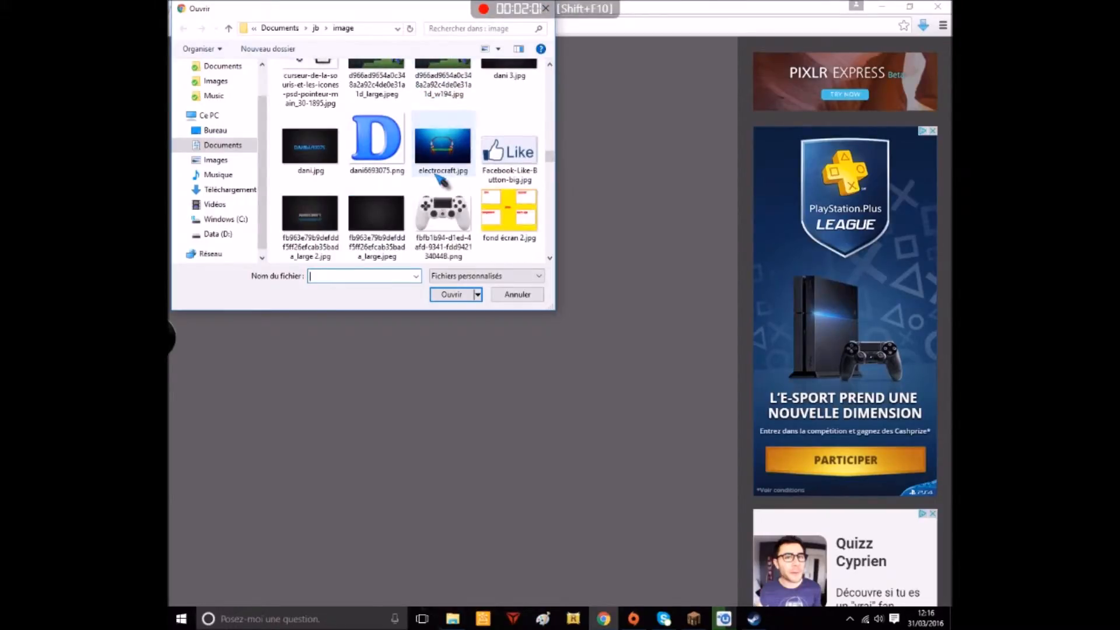
left_click(385, 230)
left_click(452, 294)
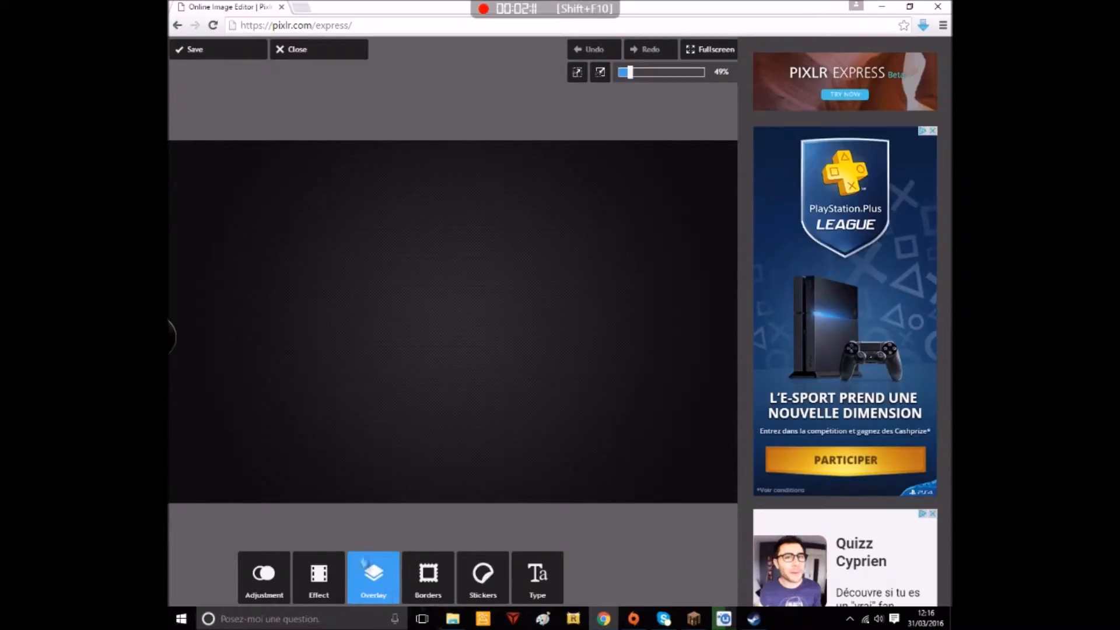
Open the Space overlay collection and check the finished design on the desktop wallpaper for reference
left_click(372, 583)
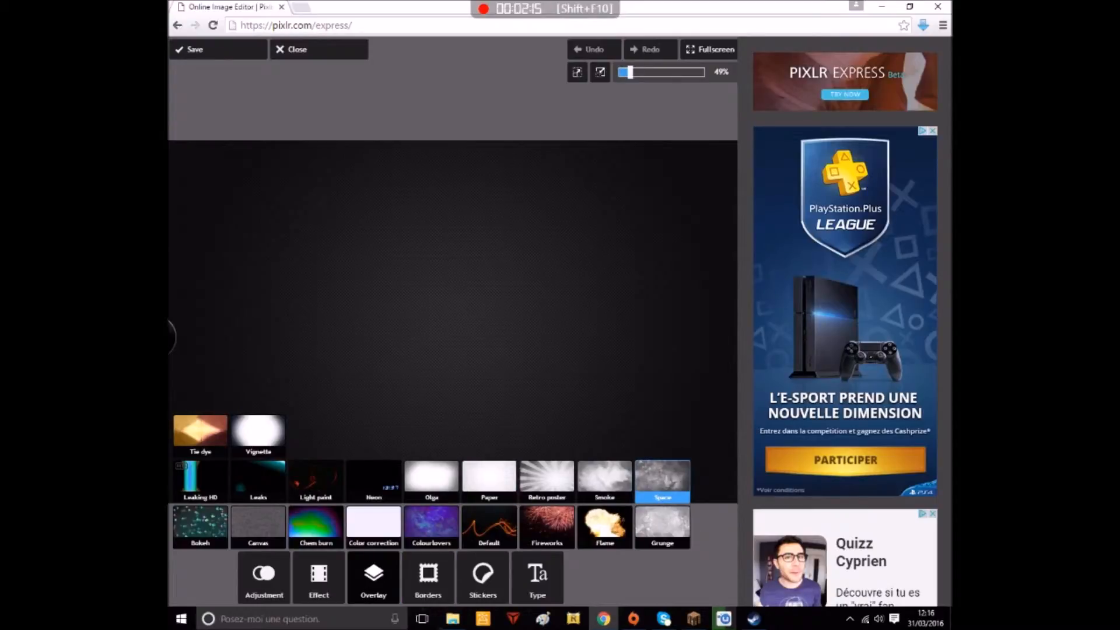
left_click(664, 478)
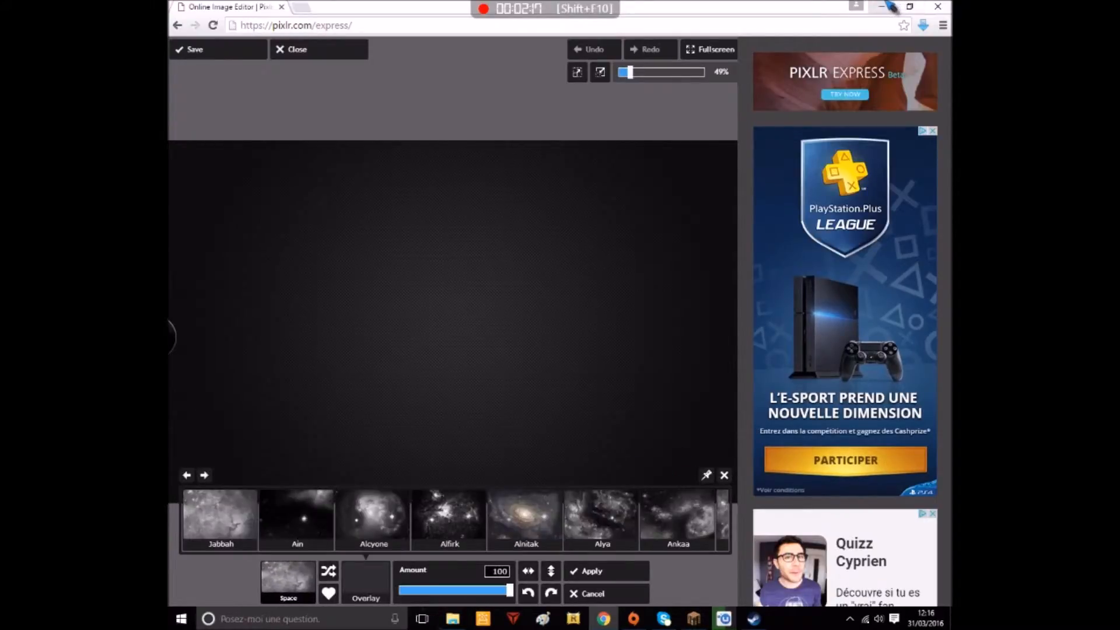
left_click(882, 7)
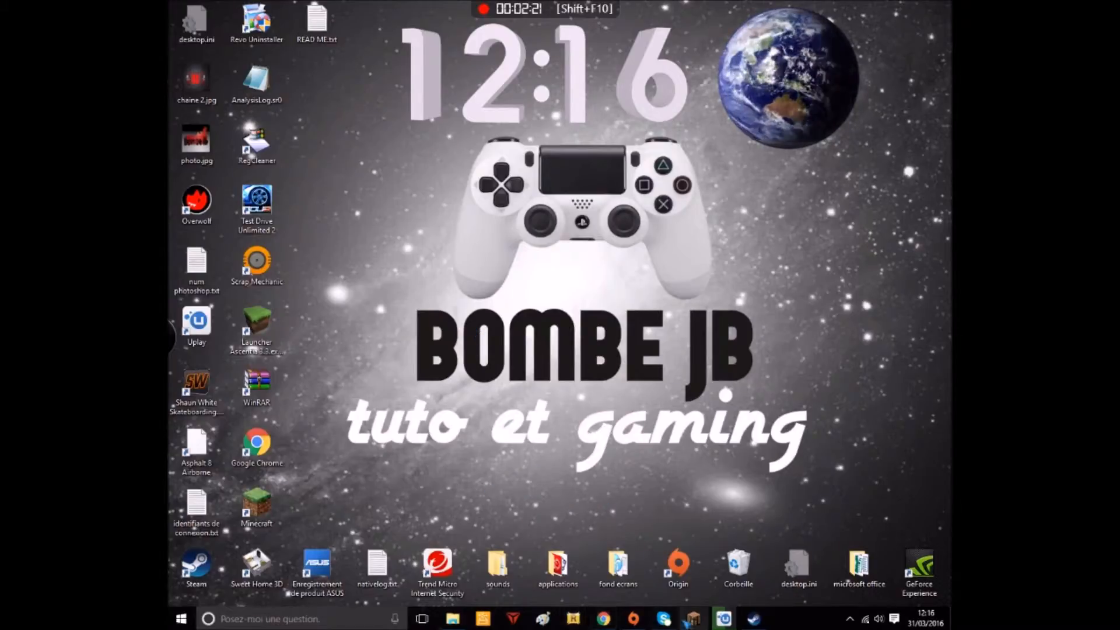
left_click(604, 618)
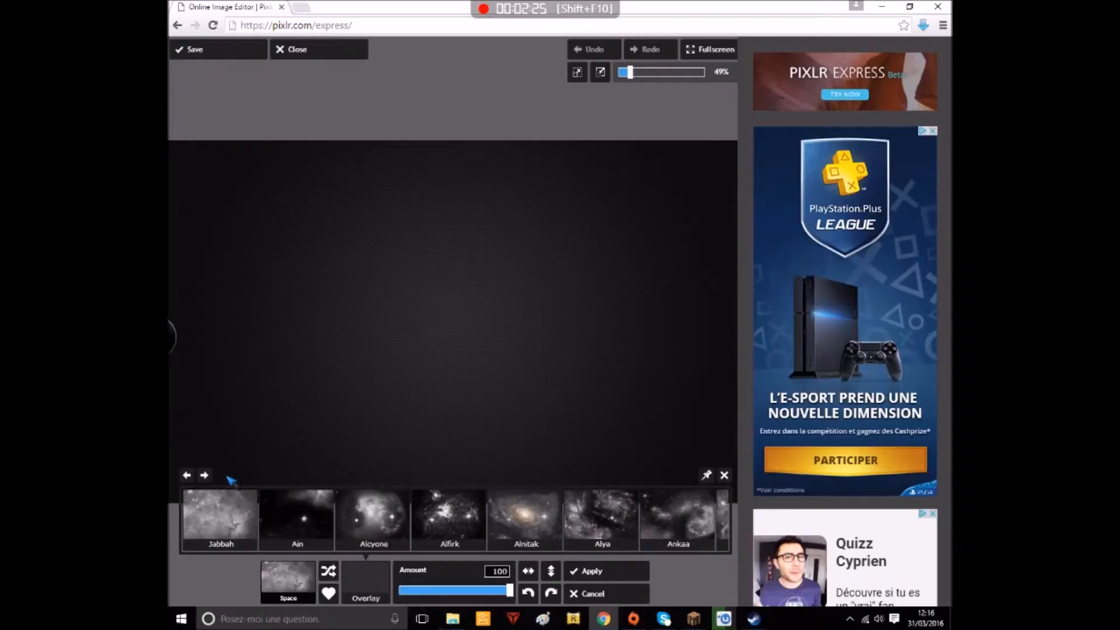
Browse the Space overlays and apply the Deneb galaxy overlay to the black background
left_click(204, 475)
left_click(204, 475)
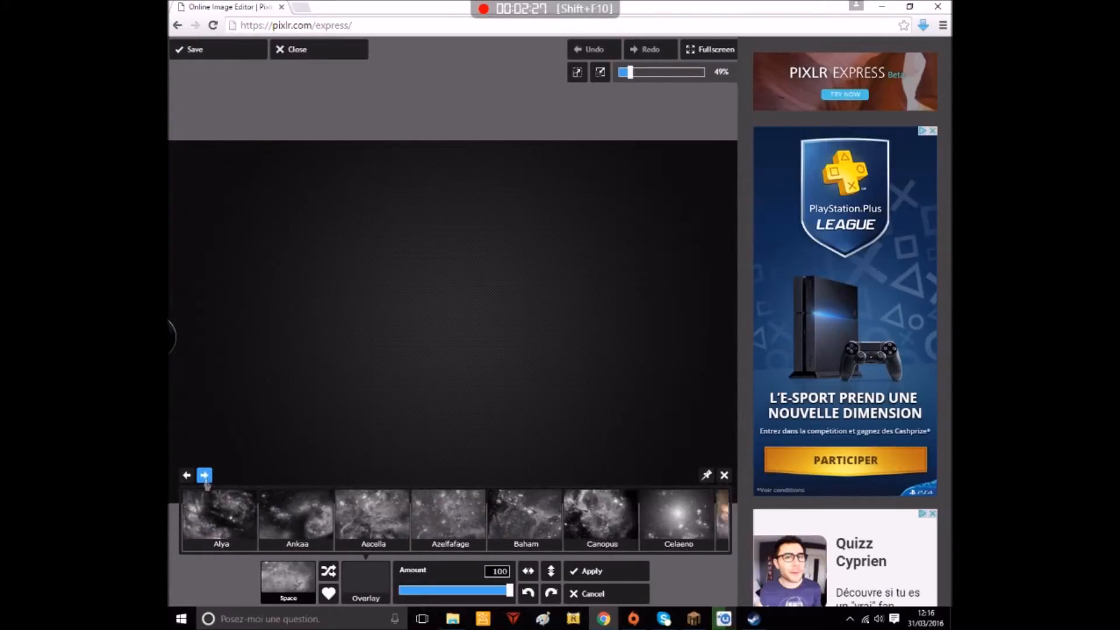
left_click(205, 475)
left_click(204, 475)
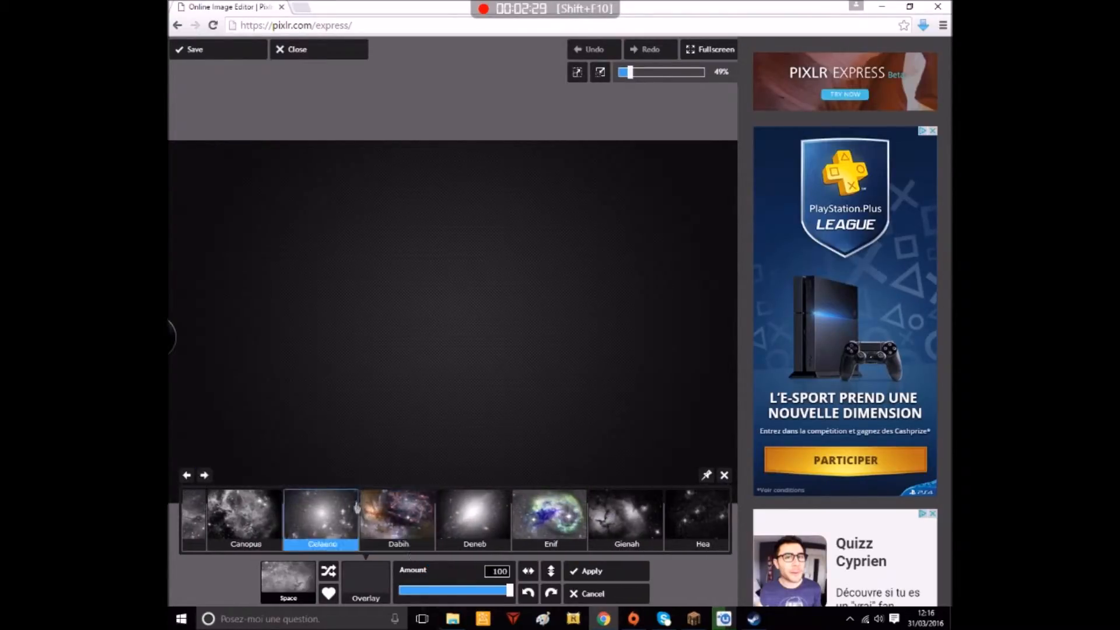
left_click(545, 519)
left_click(418, 531)
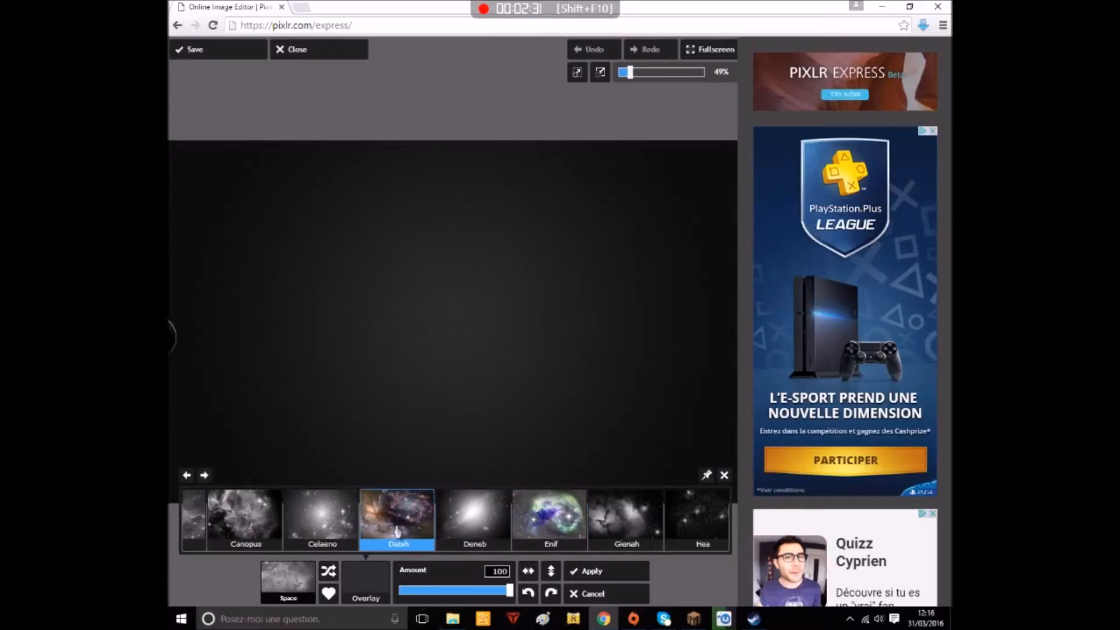
left_click(569, 531)
left_click(502, 525)
left_click(408, 514)
left_click(589, 524)
left_click(507, 528)
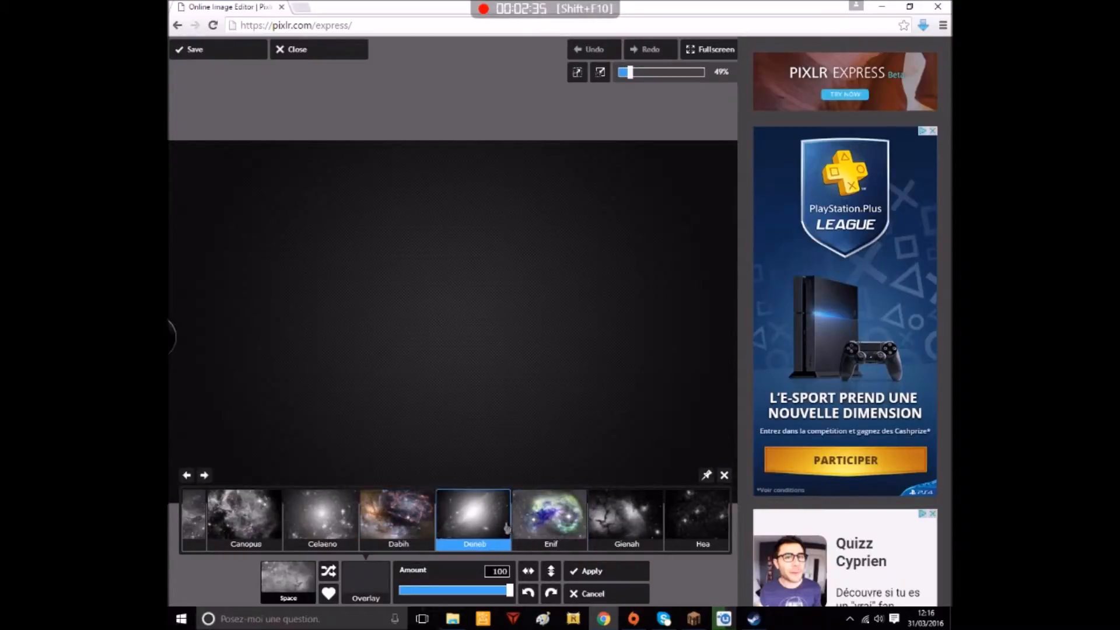
left_click(476, 518)
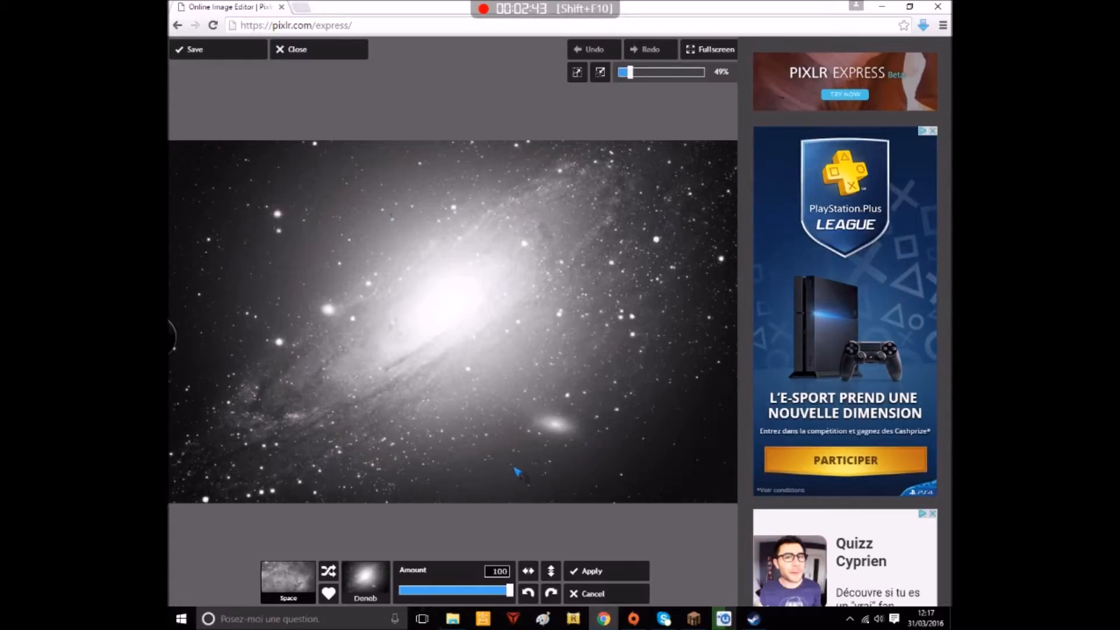
left_click(591, 573)
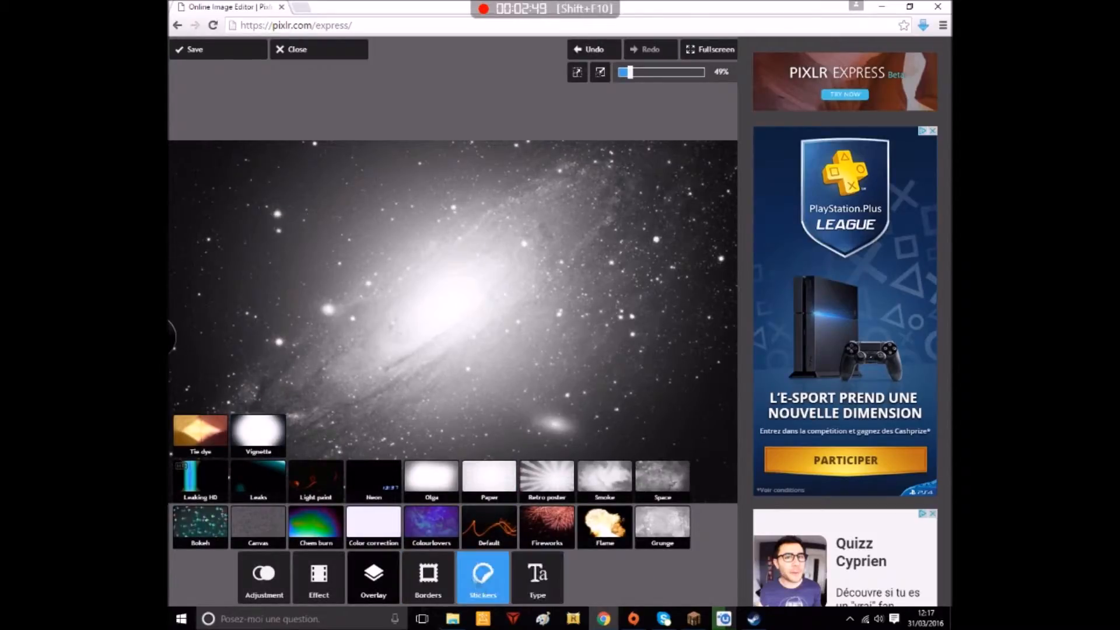
Open a new browser tab and check the controller on the desktop wallpaper for reference
left_click(303, 8)
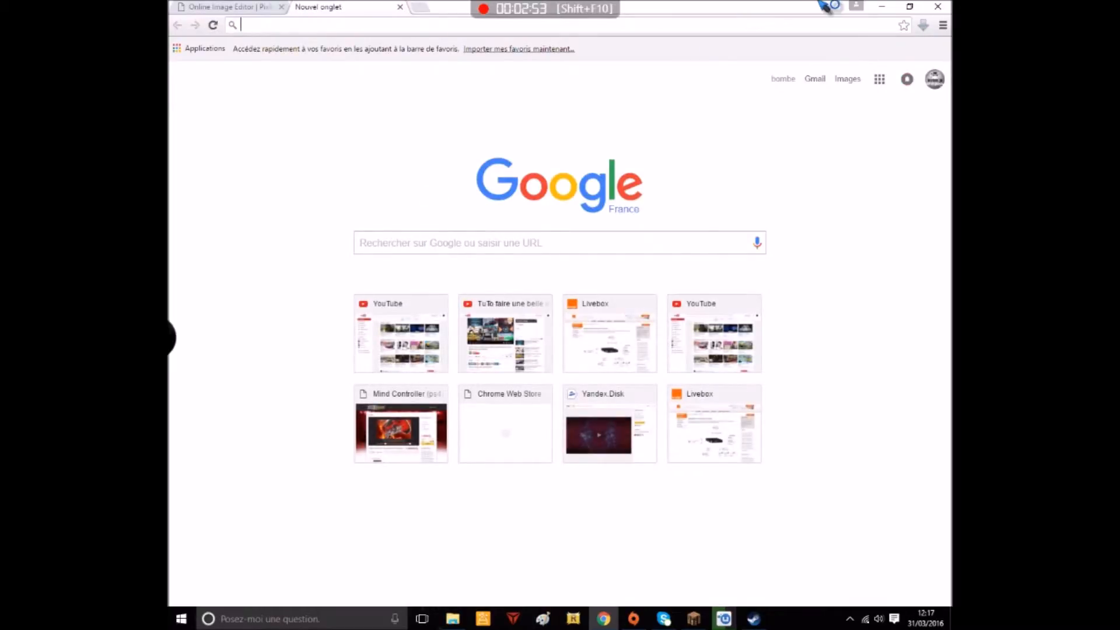
left_click(881, 7)
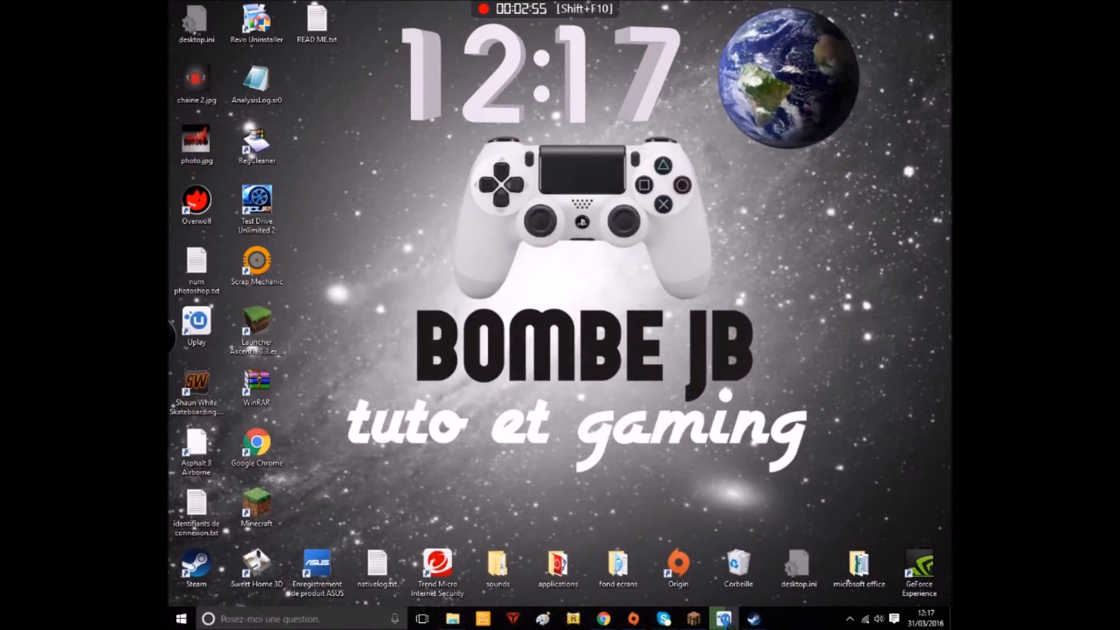
left_click(603, 619)
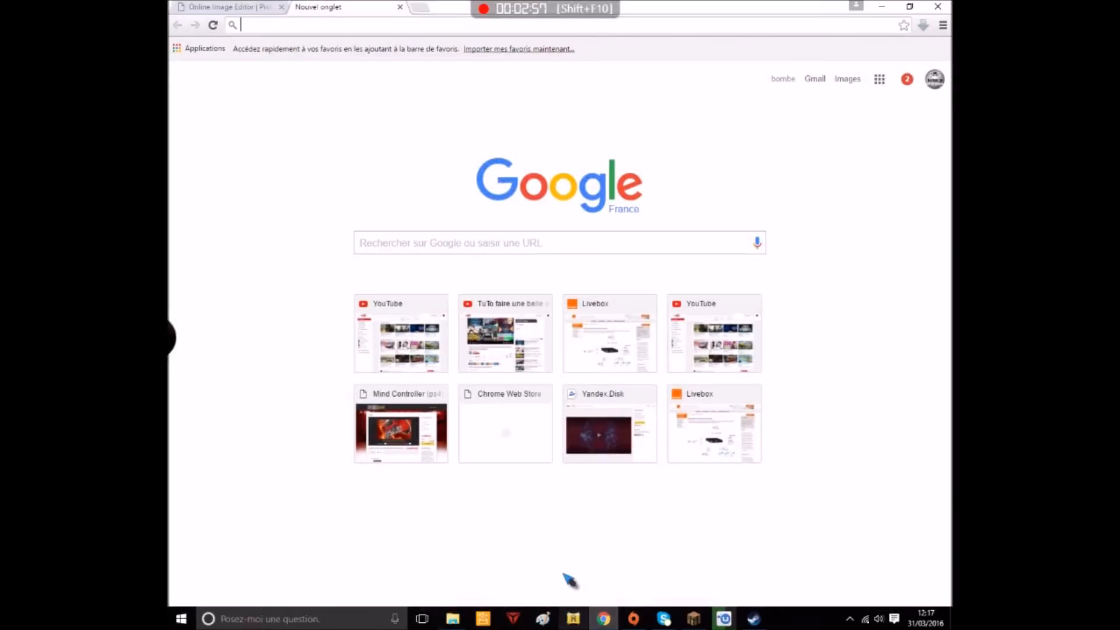
Search Google Images for "manette ps4.png" and open the 1200 × 748 white PS4 controller image
left_click(399, 249)
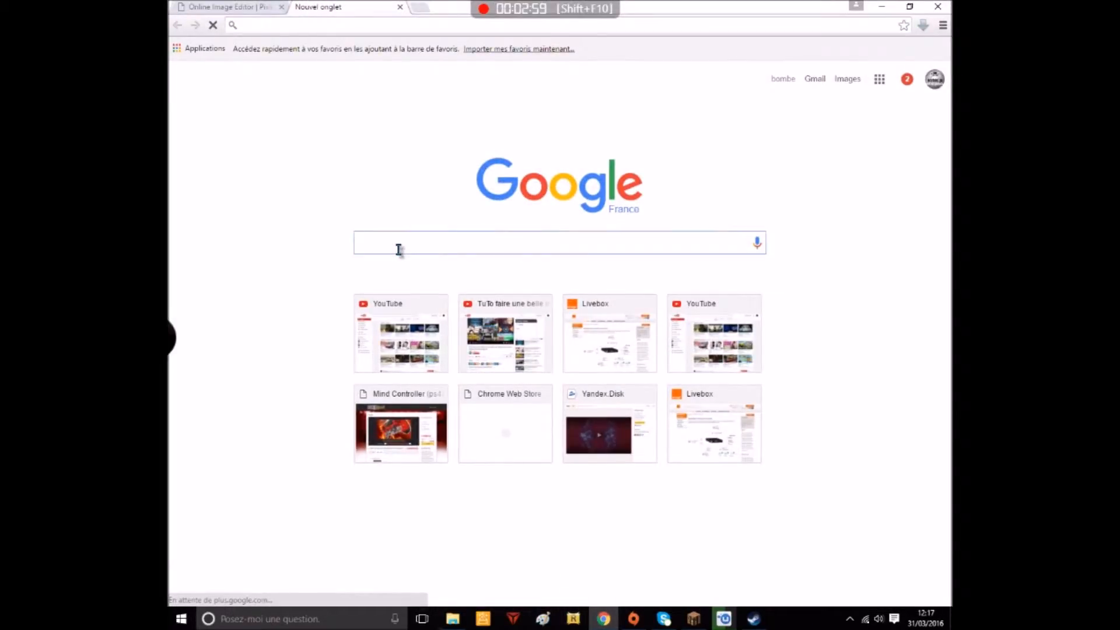
type("manette")
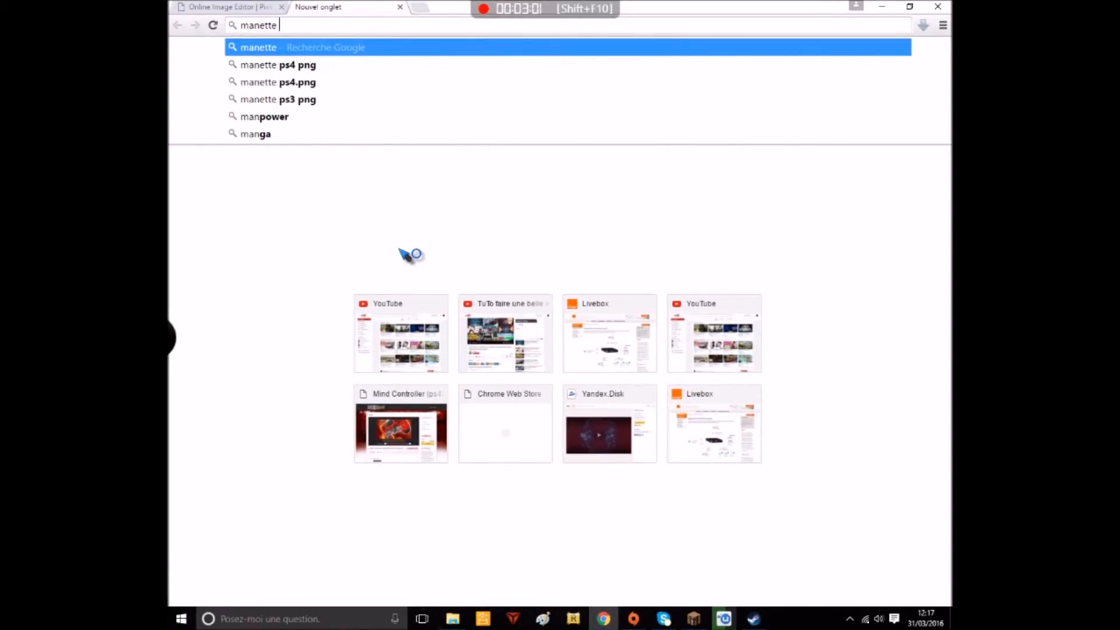
type(" ps")
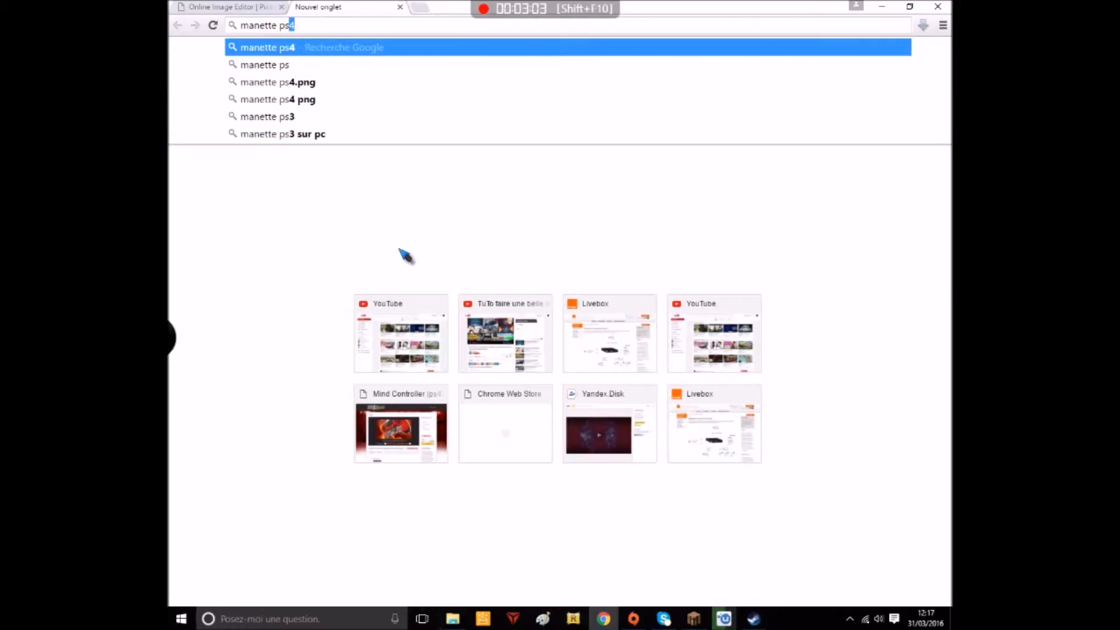
type("4")
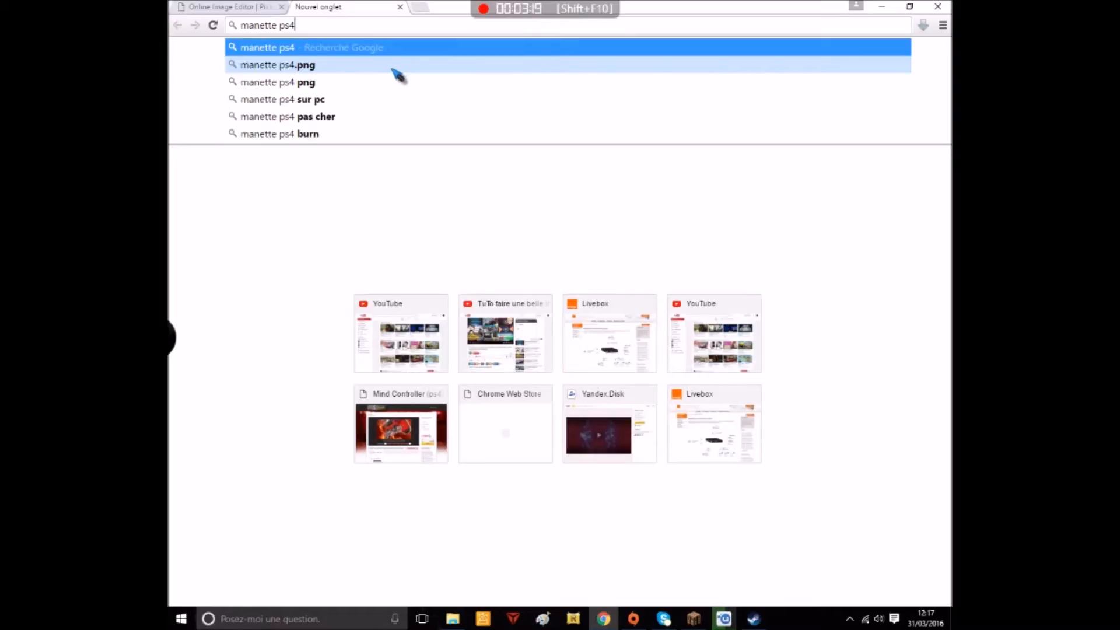
left_click(358, 66)
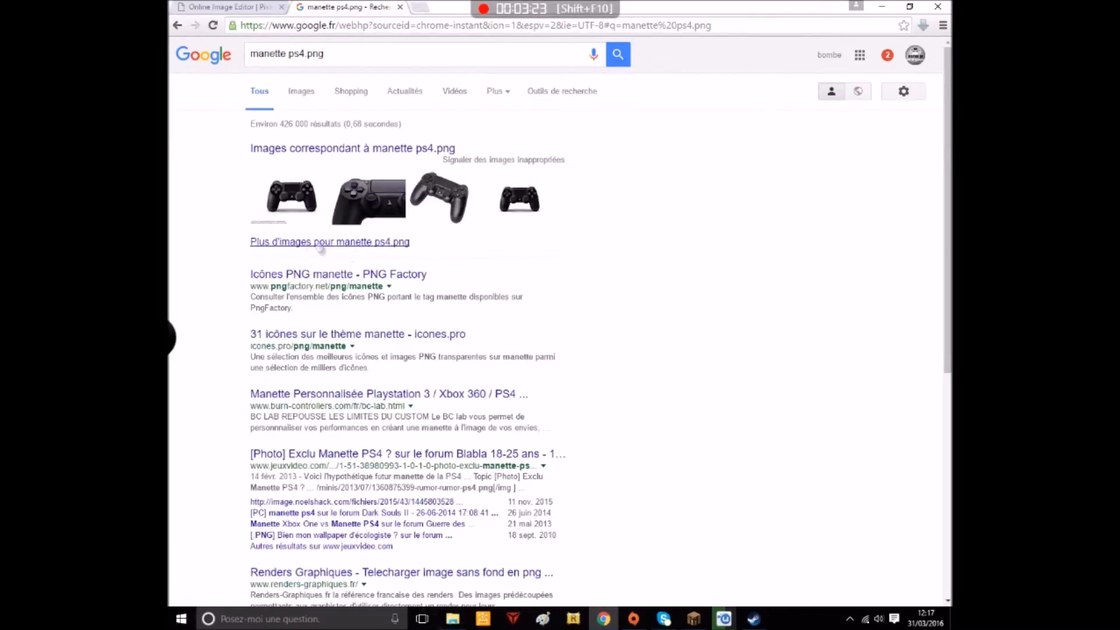
left_click(332, 251)
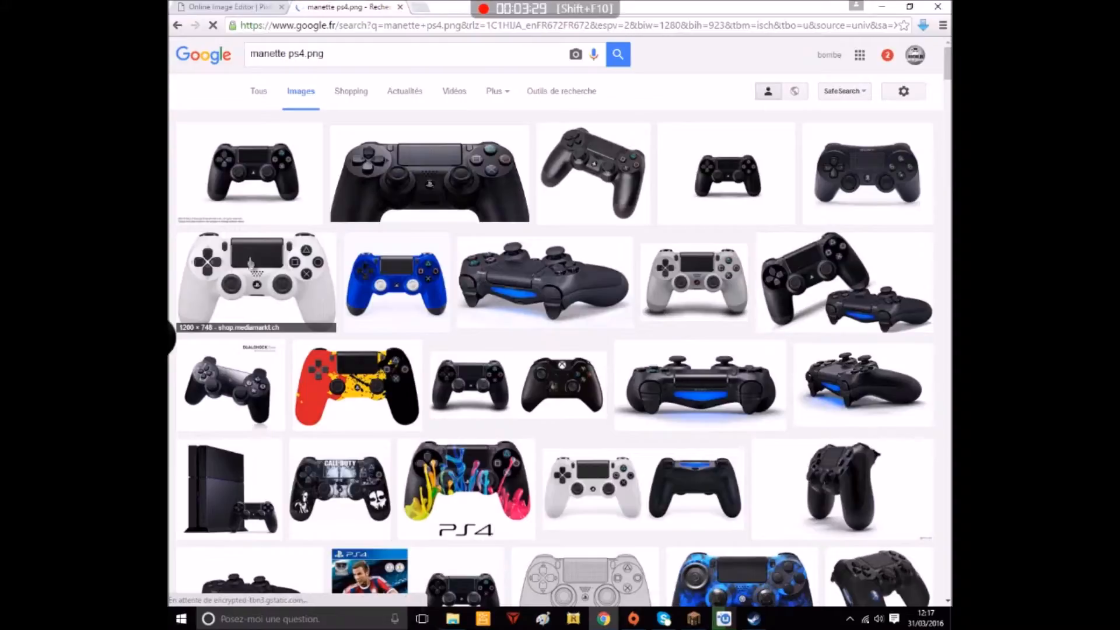
left_click(257, 259)
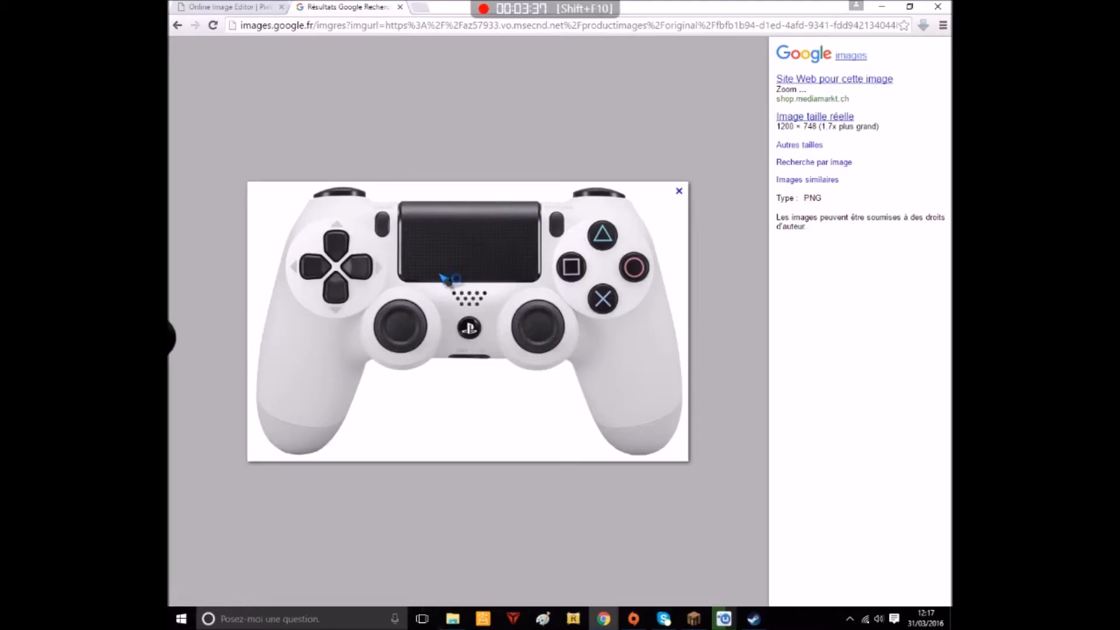
Bring up the save options for the white controller image, dismiss them and close the Google Images page
right_click(455, 327)
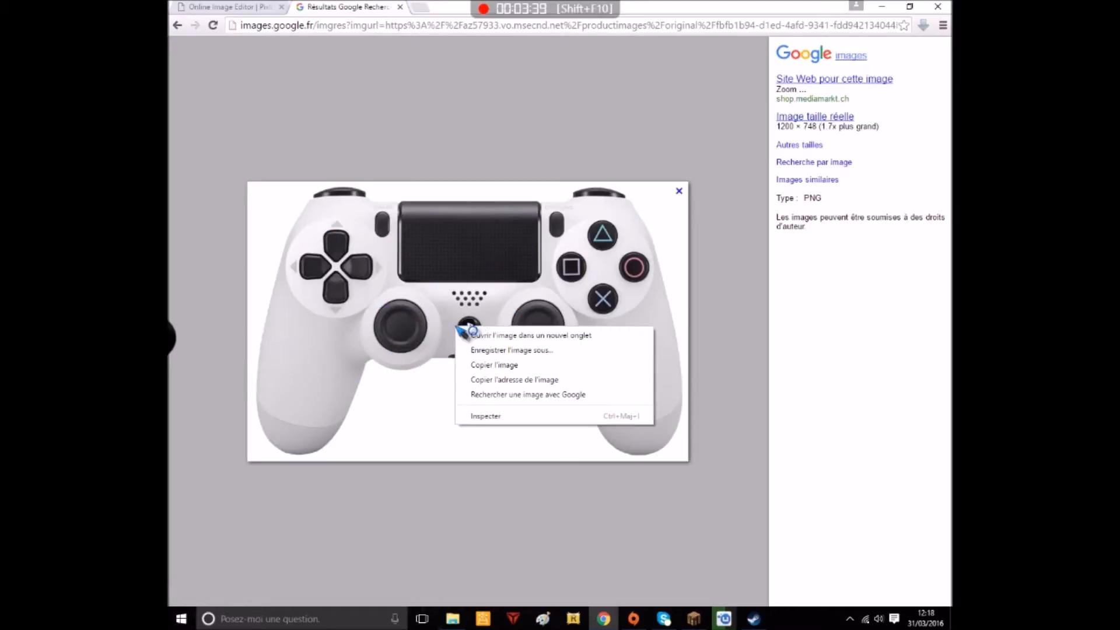
left_click(366, 294)
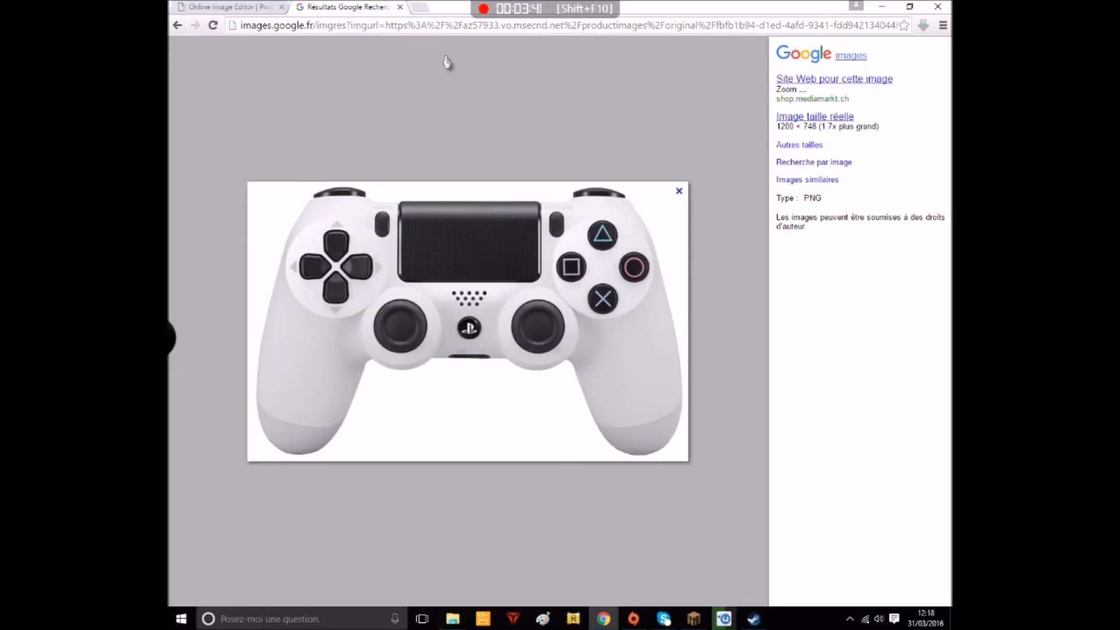
left_click(400, 7)
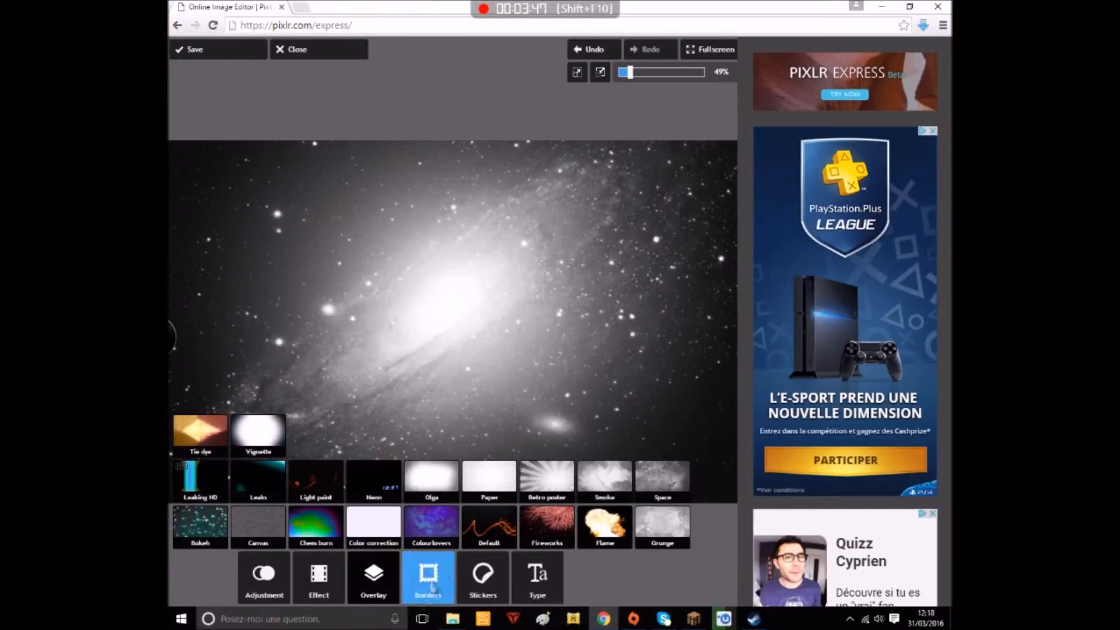
Add the saved white PS4 controller picture from the Documents image folder onto the galaxy background
left_click(261, 576)
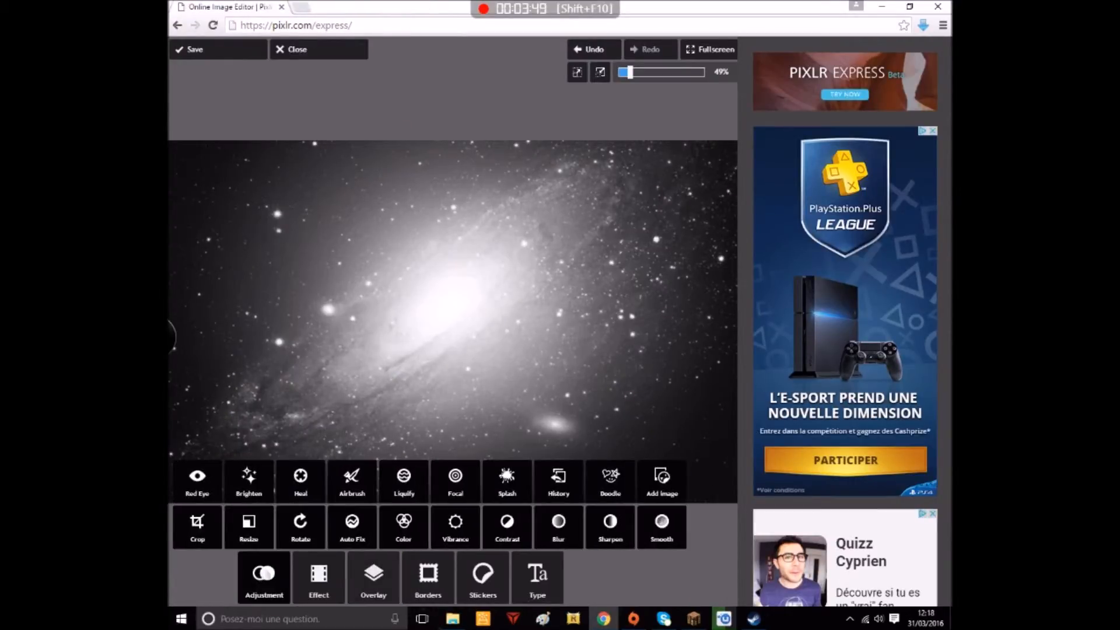
left_click(668, 489)
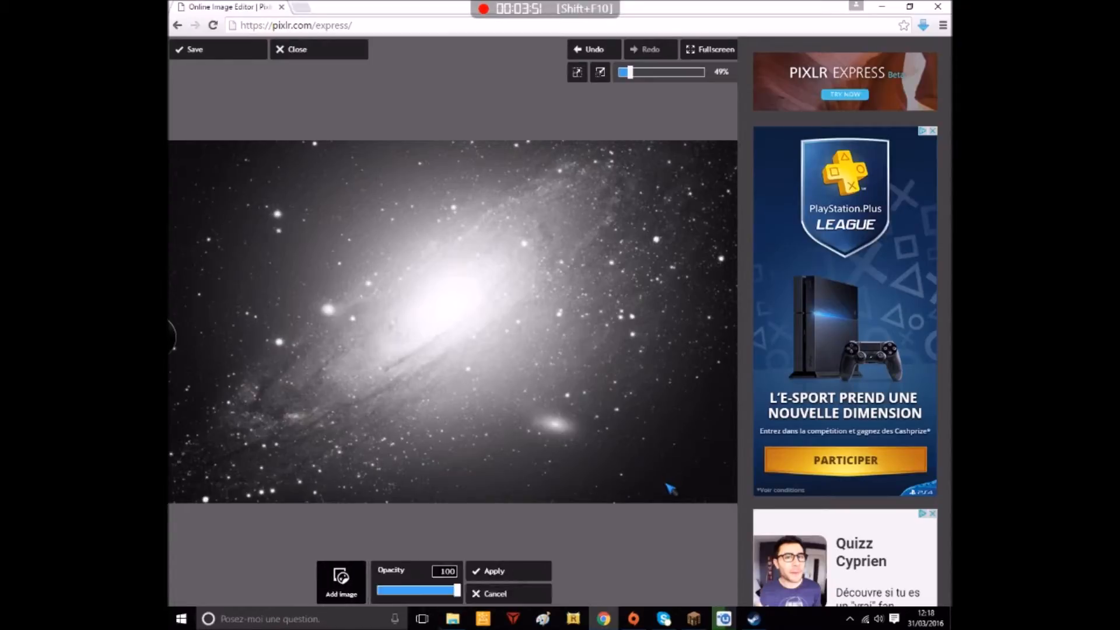
left_click(390, 579)
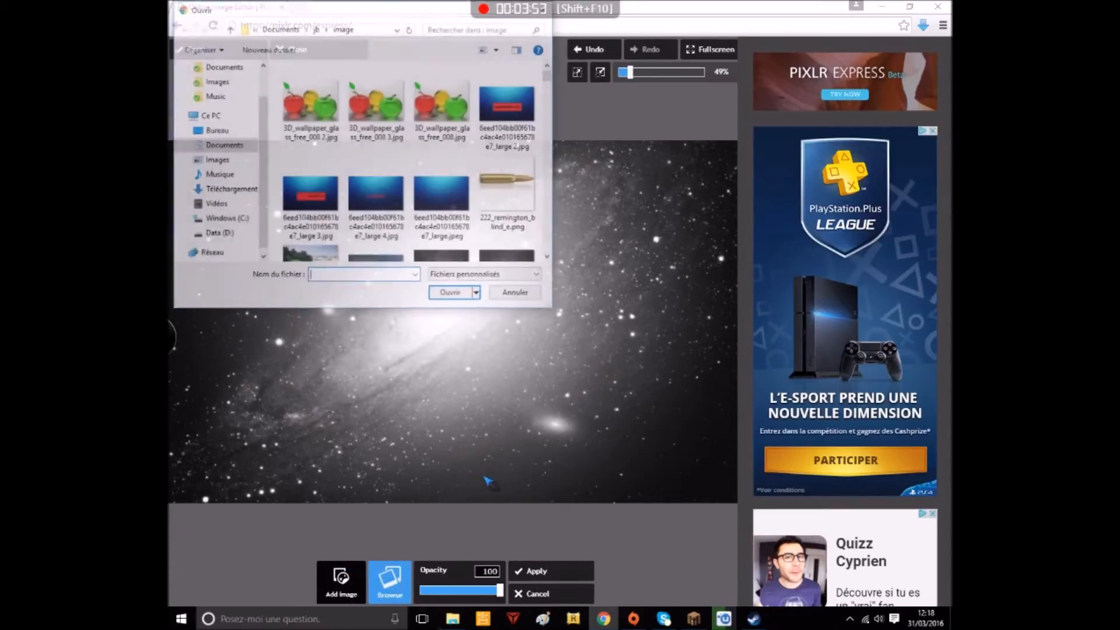
scroll(423, 202, "down", 15)
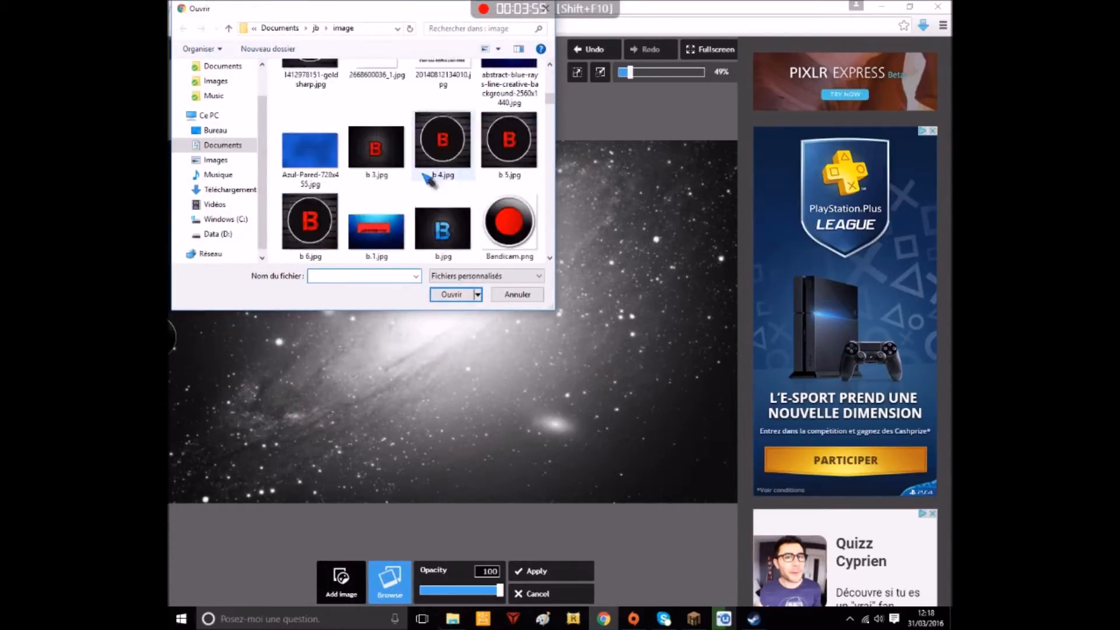
scroll(300, 120, "down", 5)
left_click(441, 158)
left_click(451, 294)
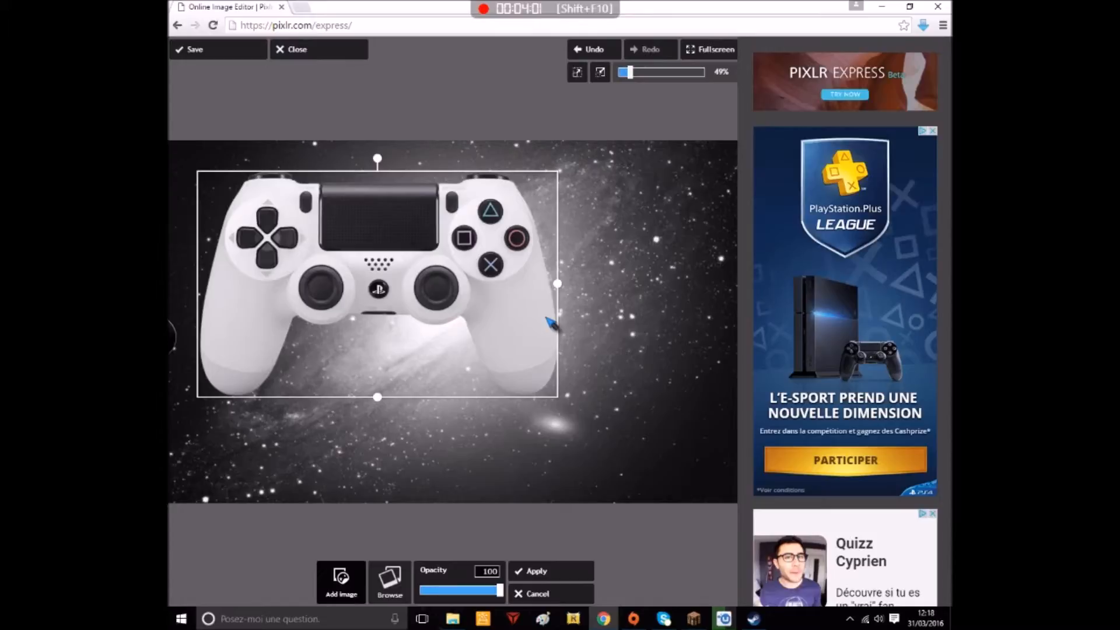
Shrink the controller to about half its inserted size, centre it over the bright galaxy core and apply it
left_click_drag(460, 213, 533, 249)
left_click_drag(632, 329, 499, 321)
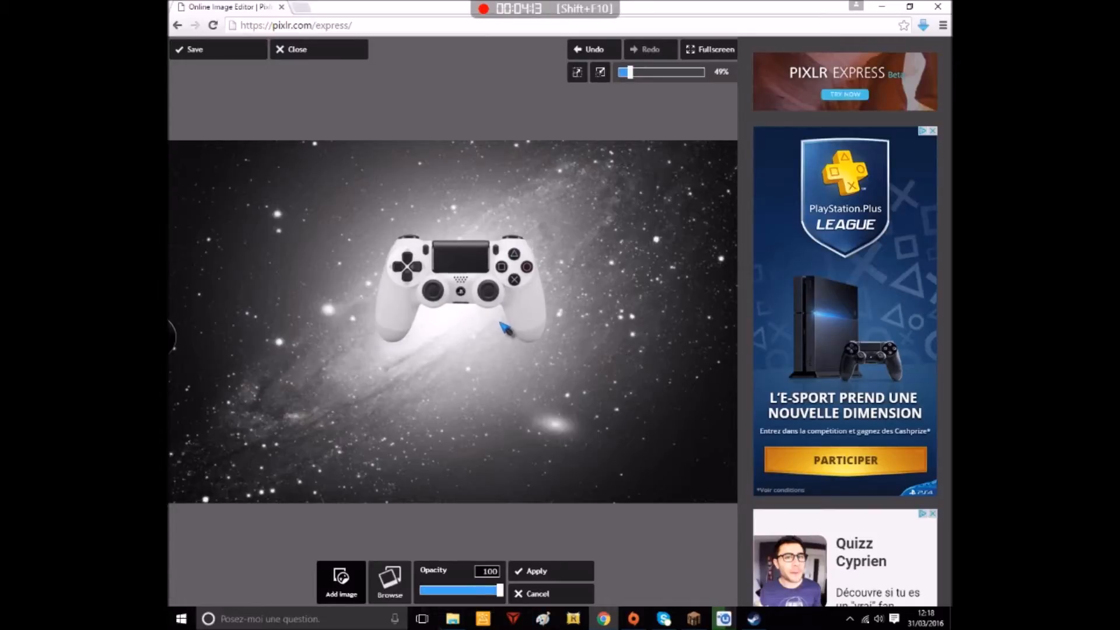
left_click_drag(499, 322, 501, 323)
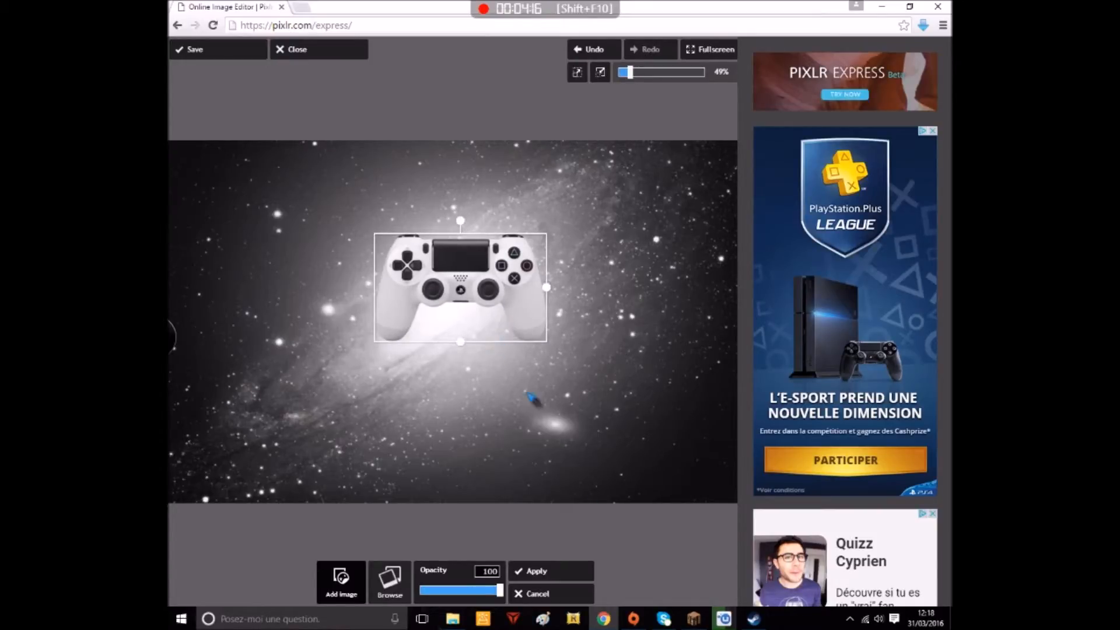
left_click(589, 576)
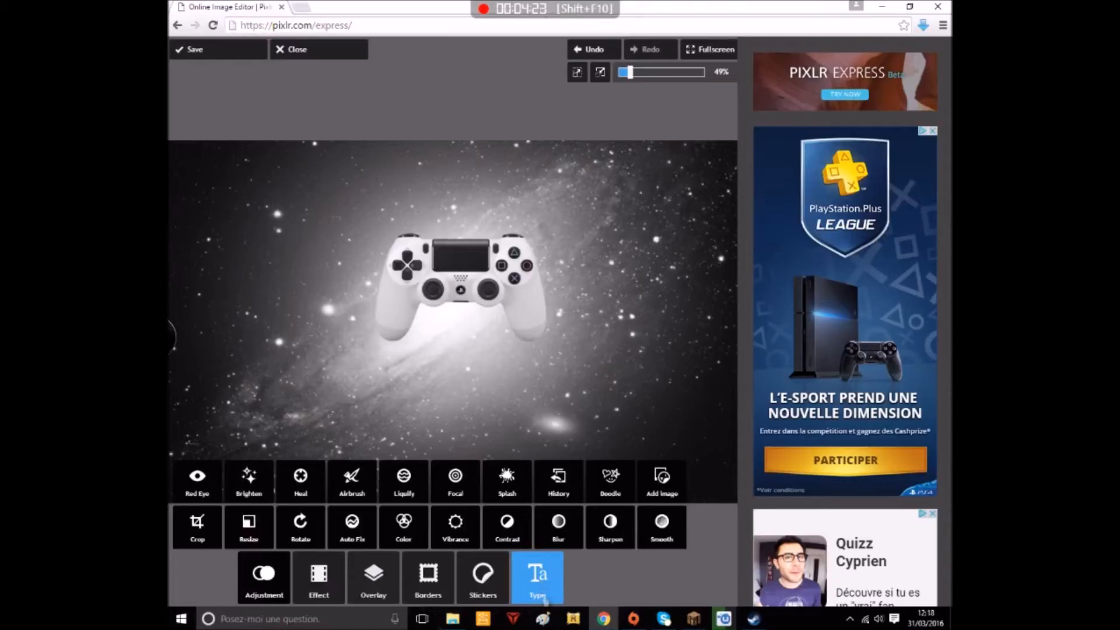
Add the text "bombe jb" in the Forque font from the Retro type collection
left_click(542, 587)
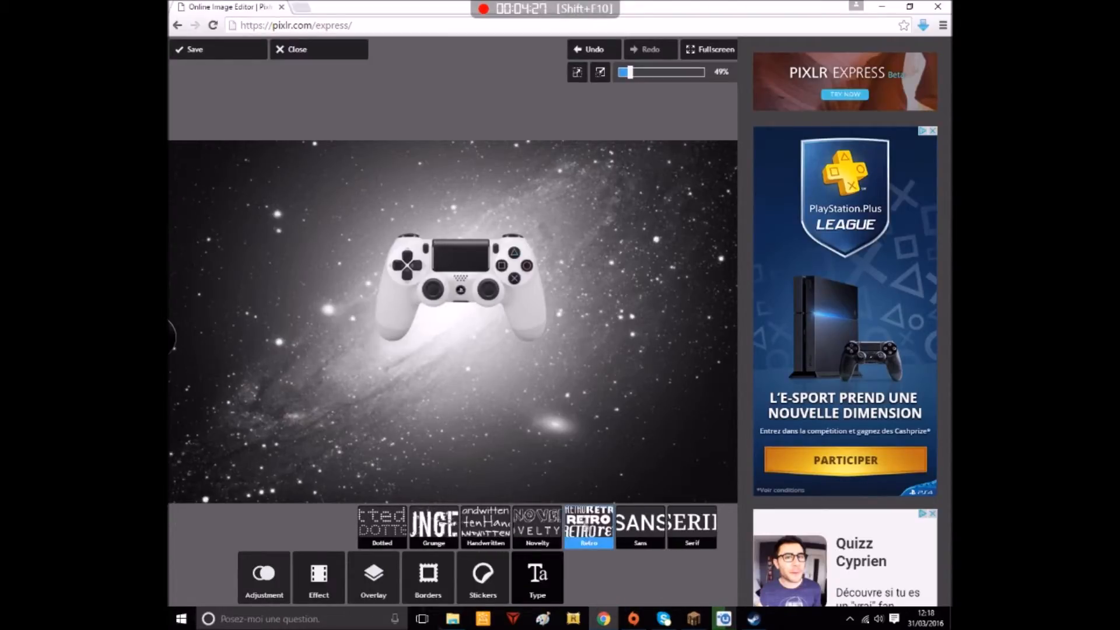
left_click(587, 527)
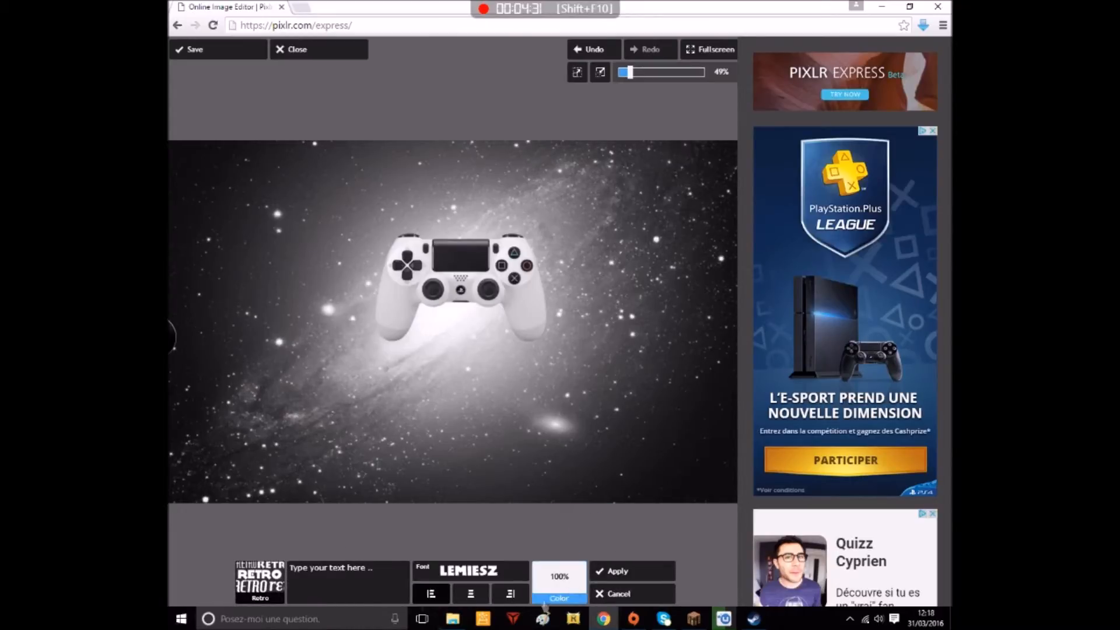
left_click(447, 573)
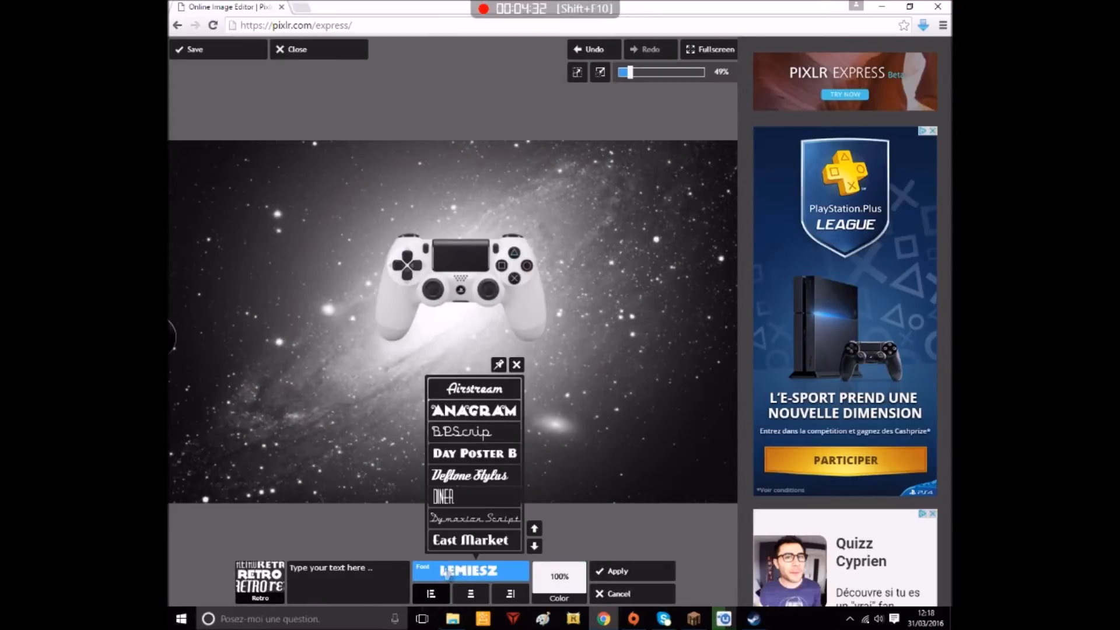
left_click(534, 548)
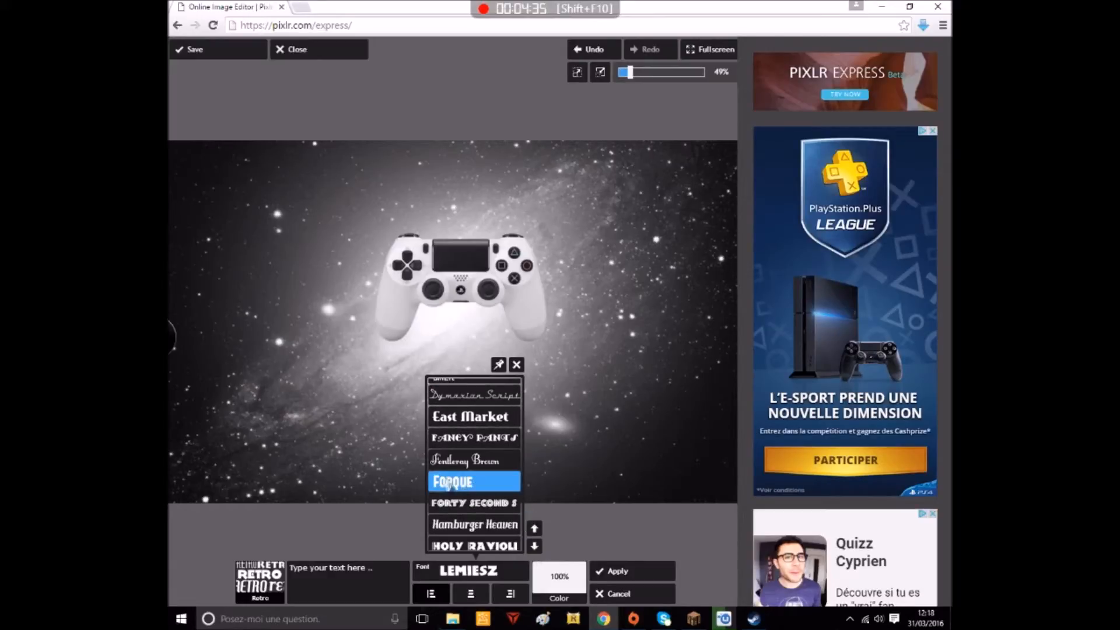
left_click(460, 480)
left_click(353, 573)
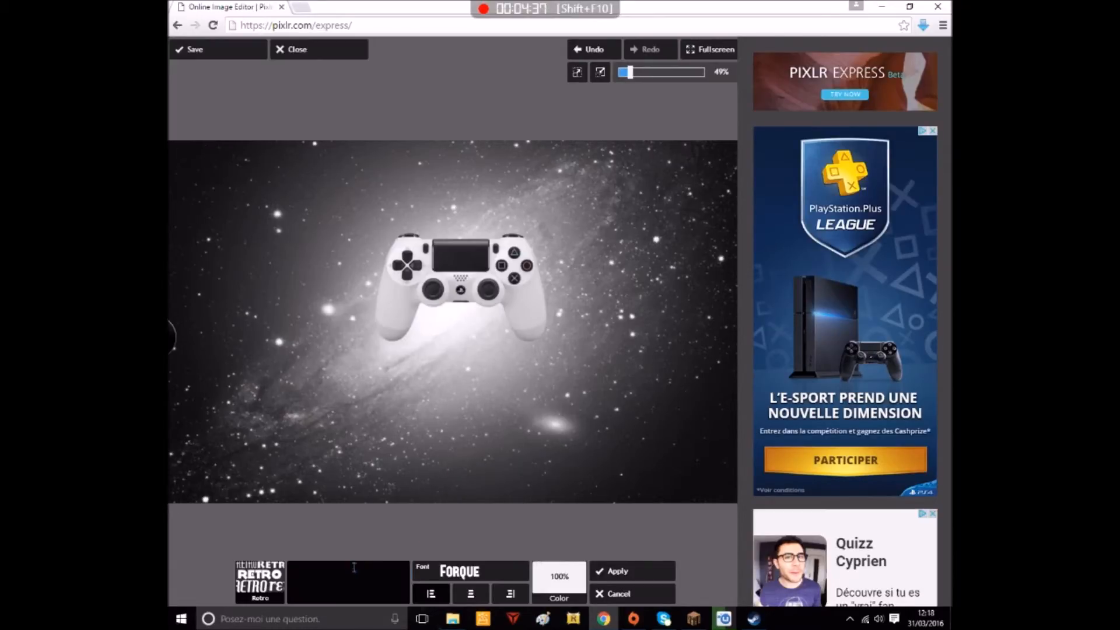
type("bo")
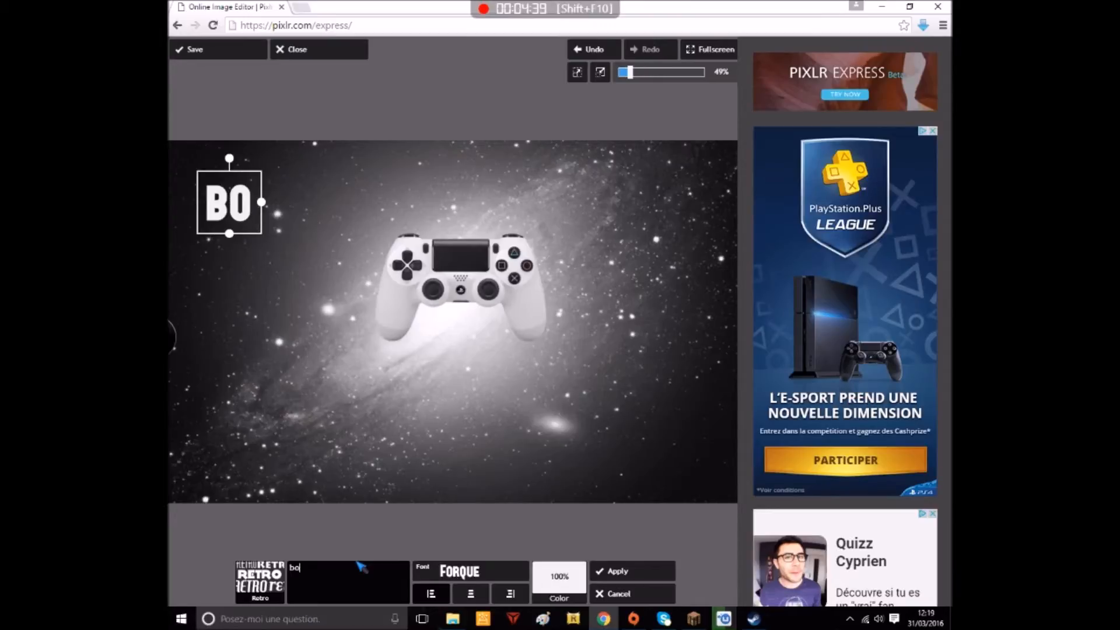
type("mbe jb")
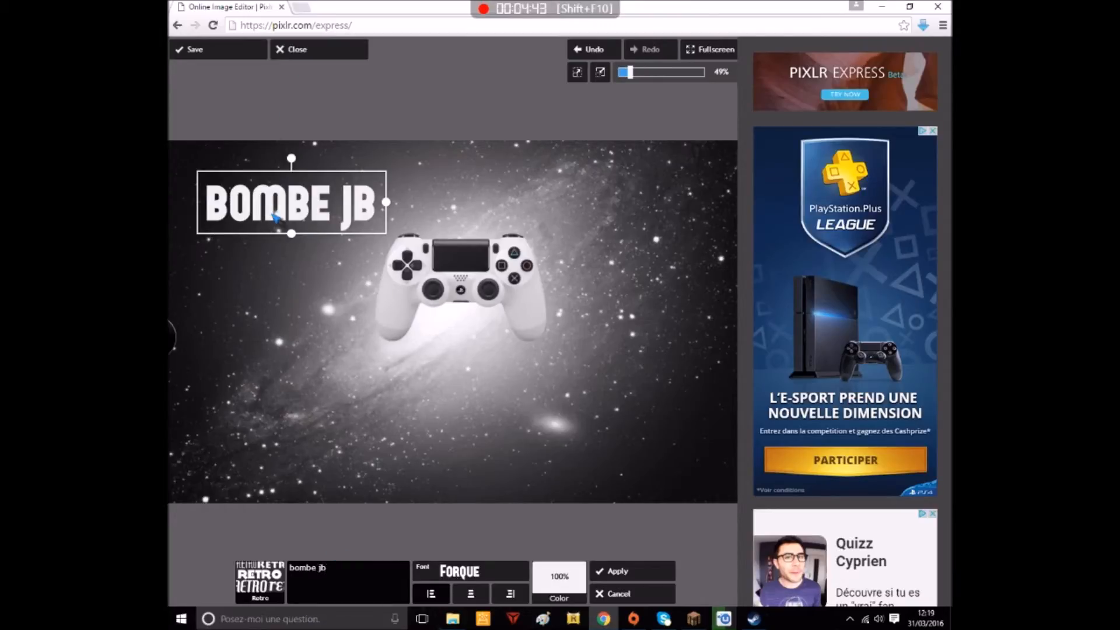
Place the "bombe jb" text centred just below the controller, colour it near-black and apply it
left_click_drag(274, 219, 443, 375)
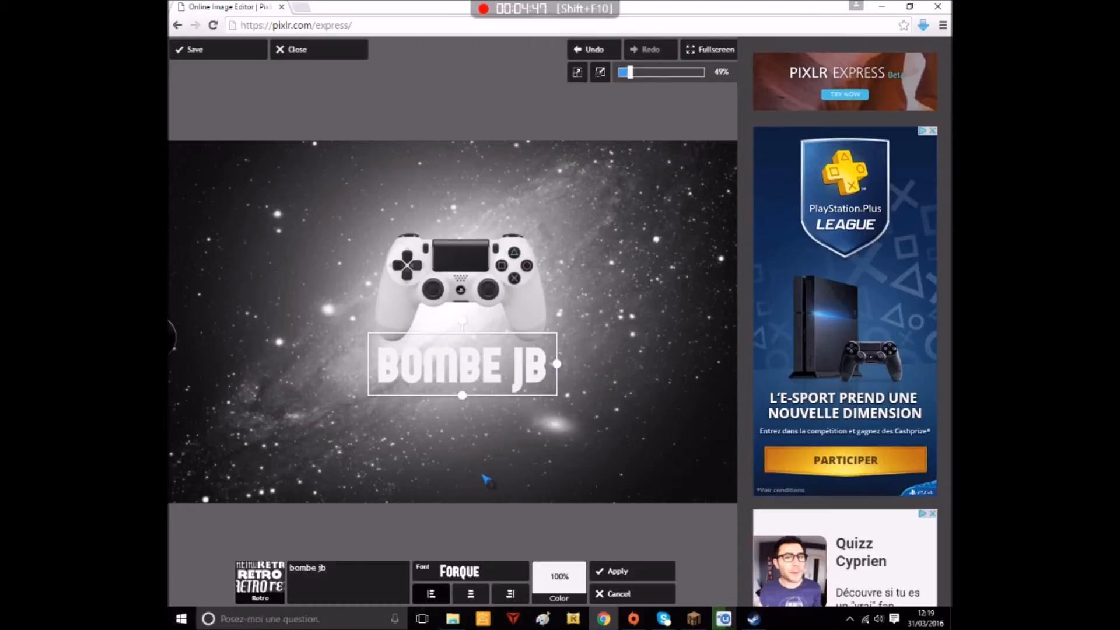
left_click(558, 580)
left_click(516, 531)
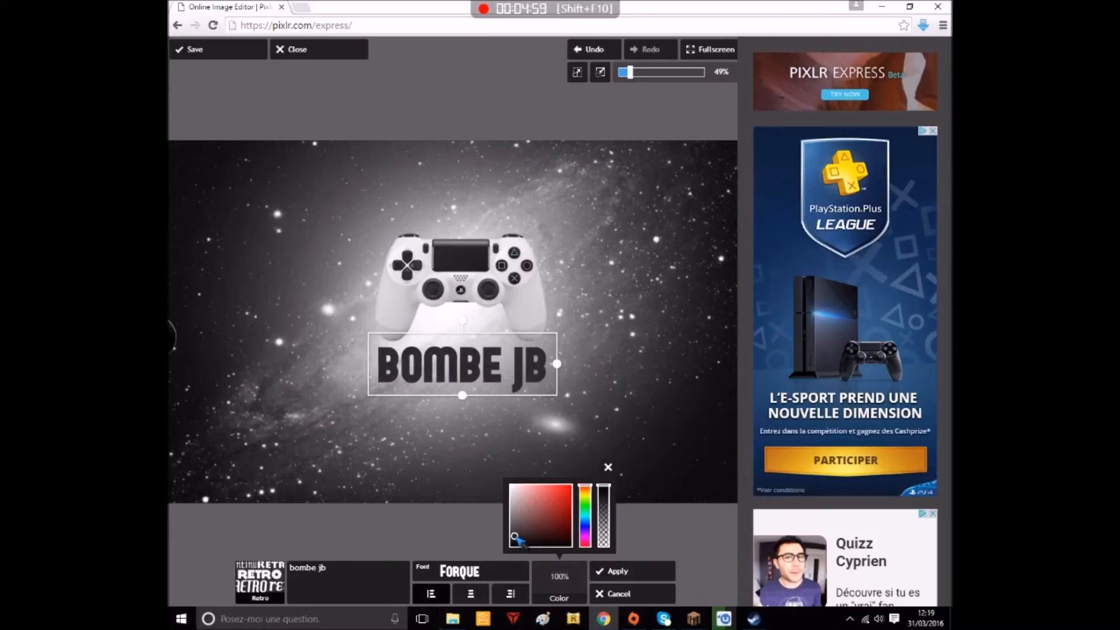
left_click_drag(436, 370, 435, 371)
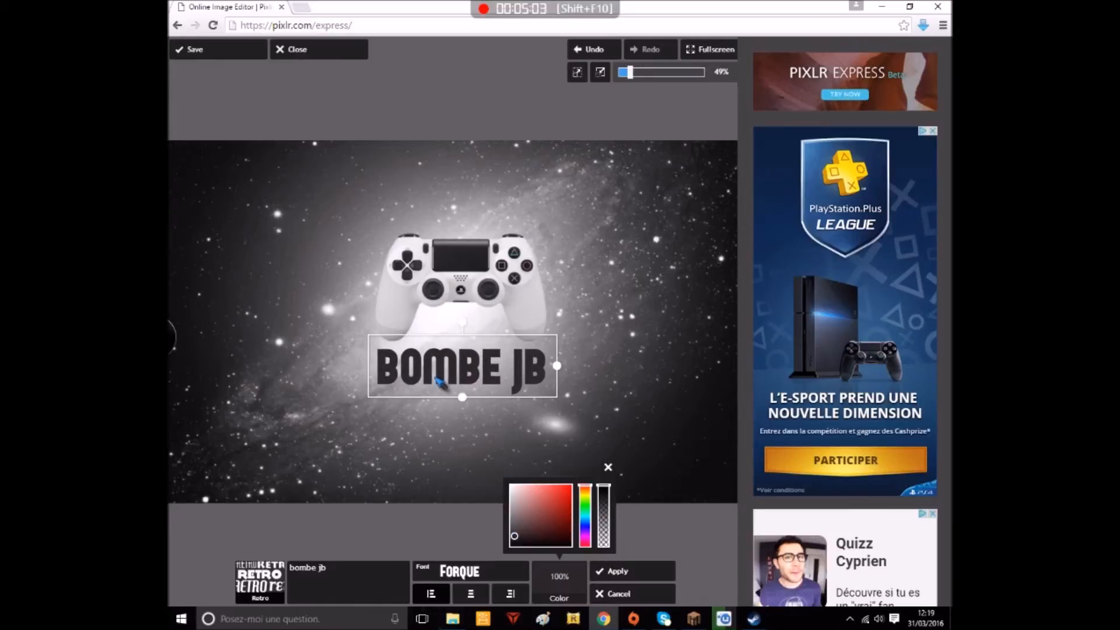
left_click(608, 467)
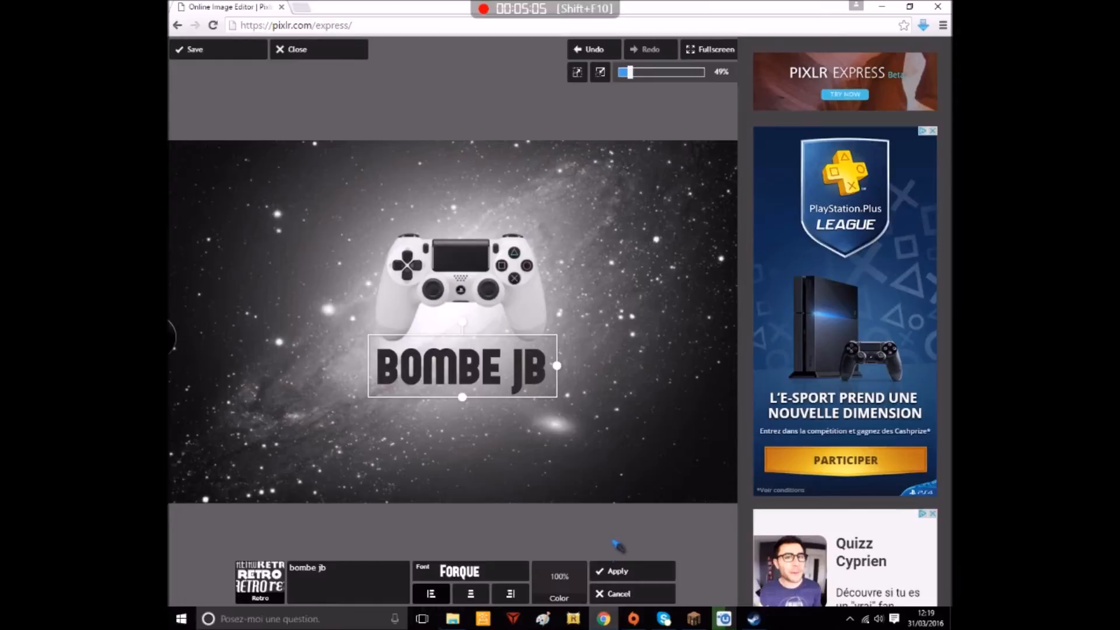
left_click(618, 571)
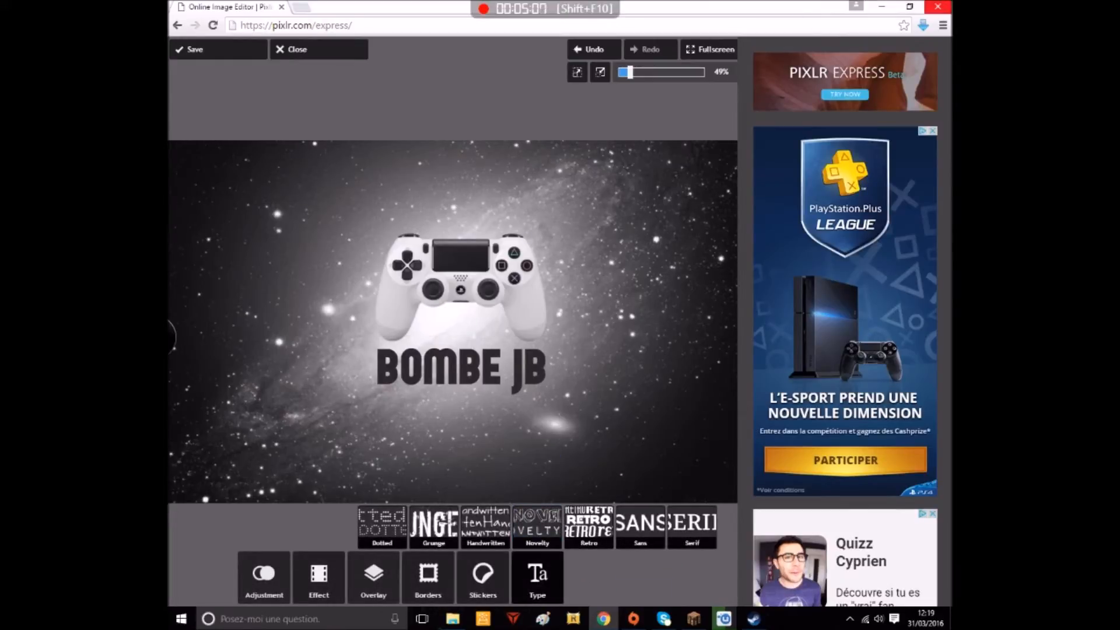
Check the subtitle on the desktop wallpaper for reference, and set up a new Retro text with the Airstream font
left_click(881, 7)
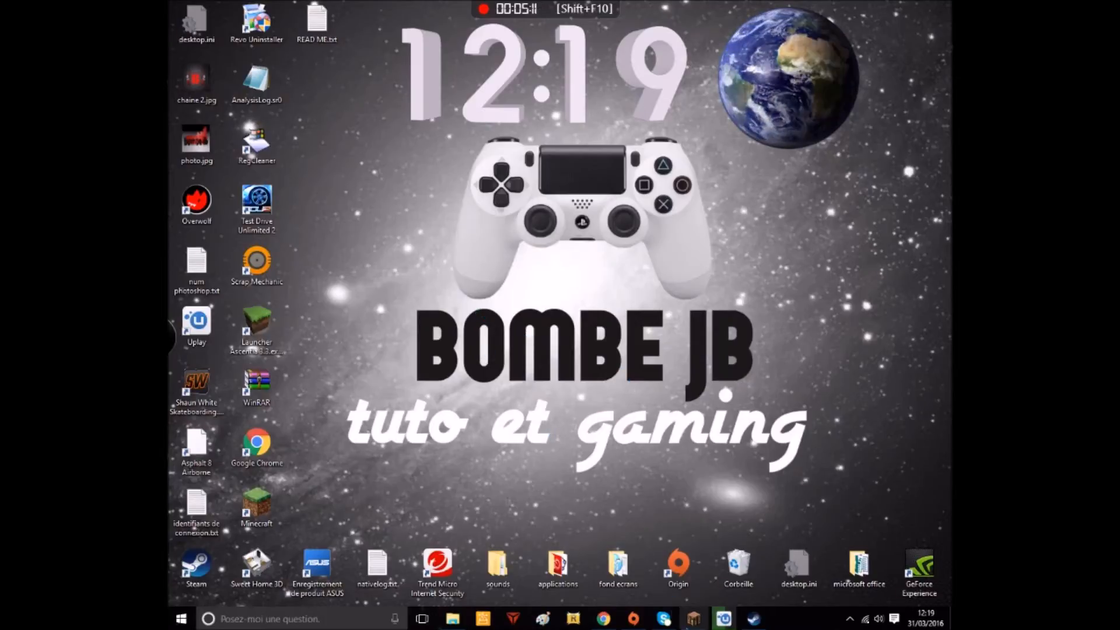
left_click(604, 618)
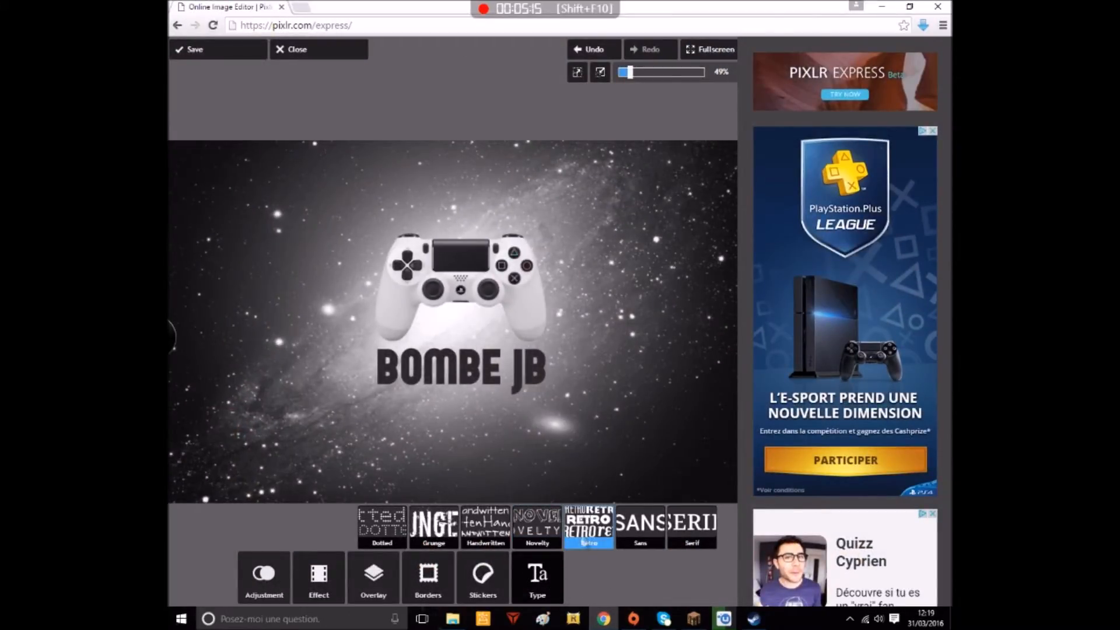
left_click(583, 540)
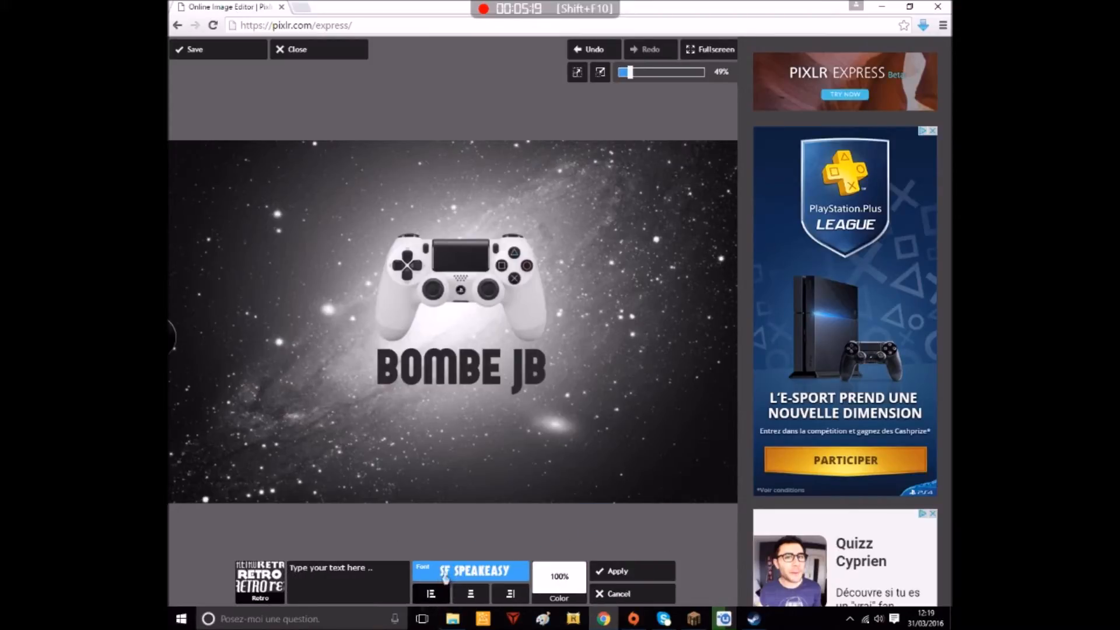
left_click(446, 576)
left_click(534, 530)
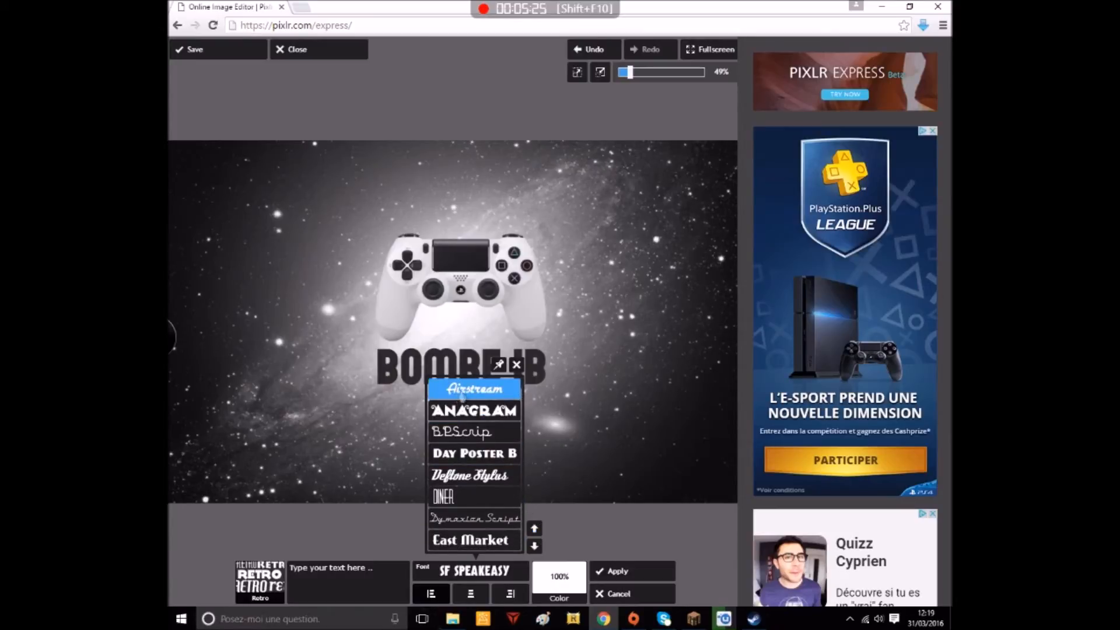
left_click(461, 389)
Enter "tutos et gaming" as the text of the white subtitle
left_click(340, 579)
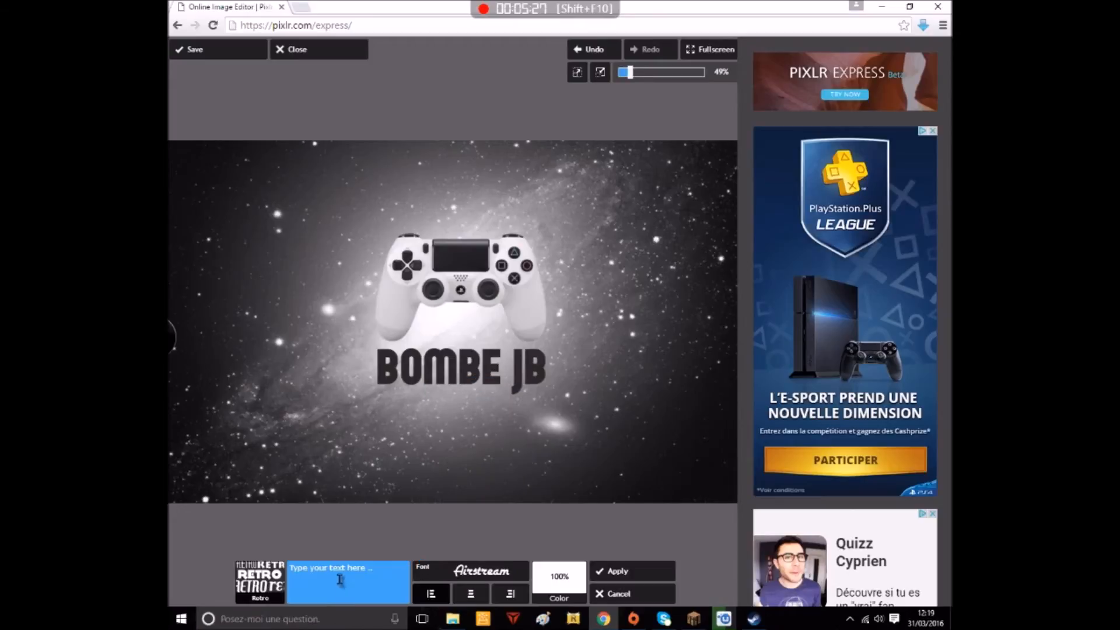
left_click(339, 577)
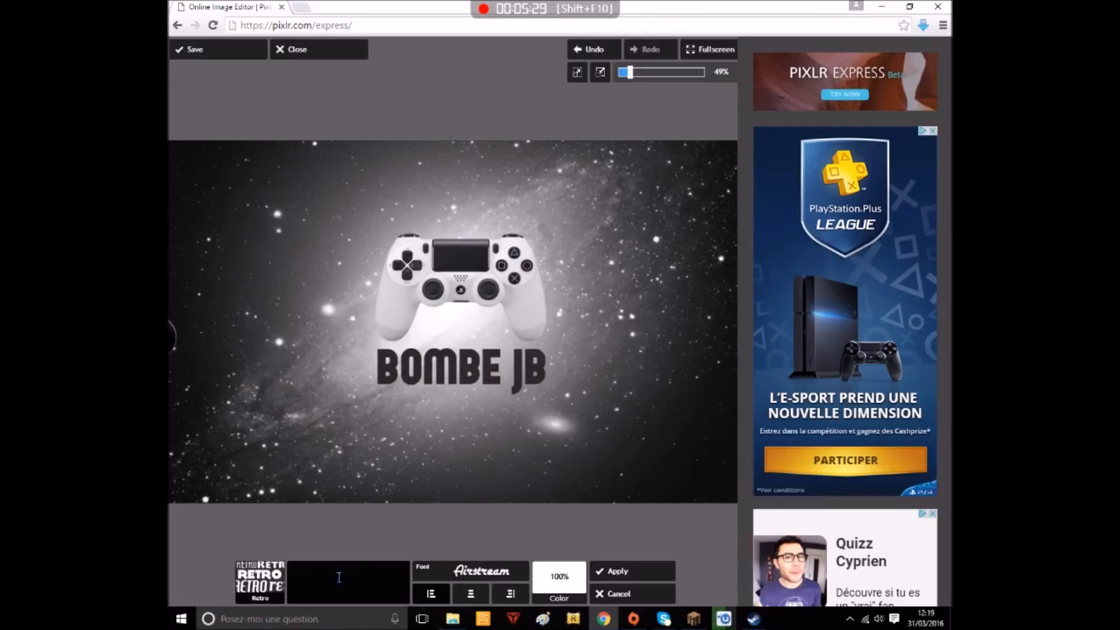
type("to")
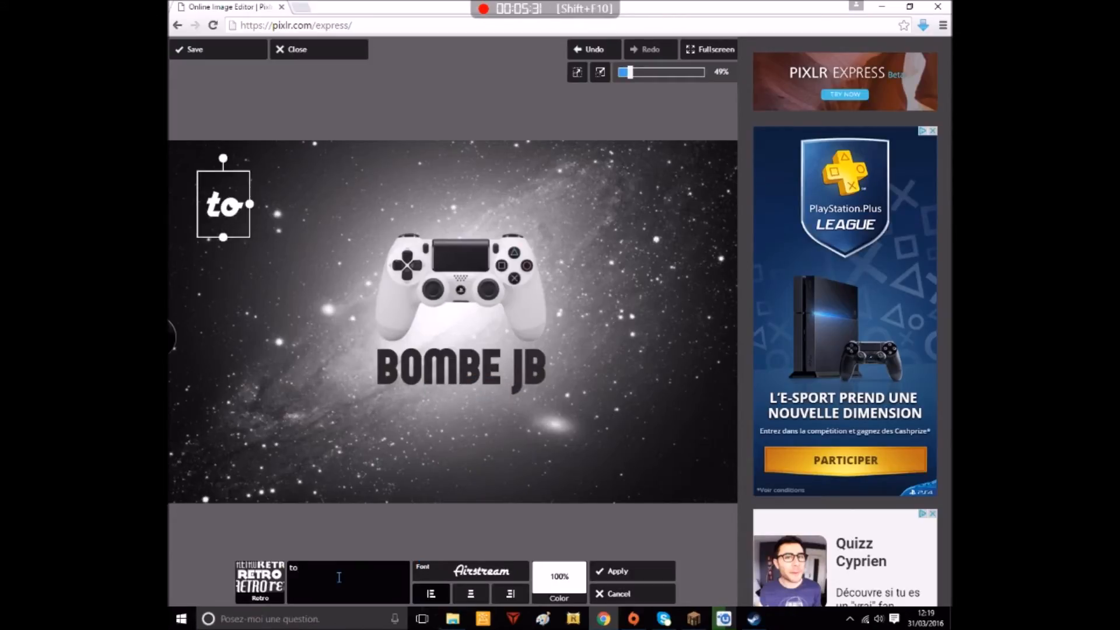
type("tos")
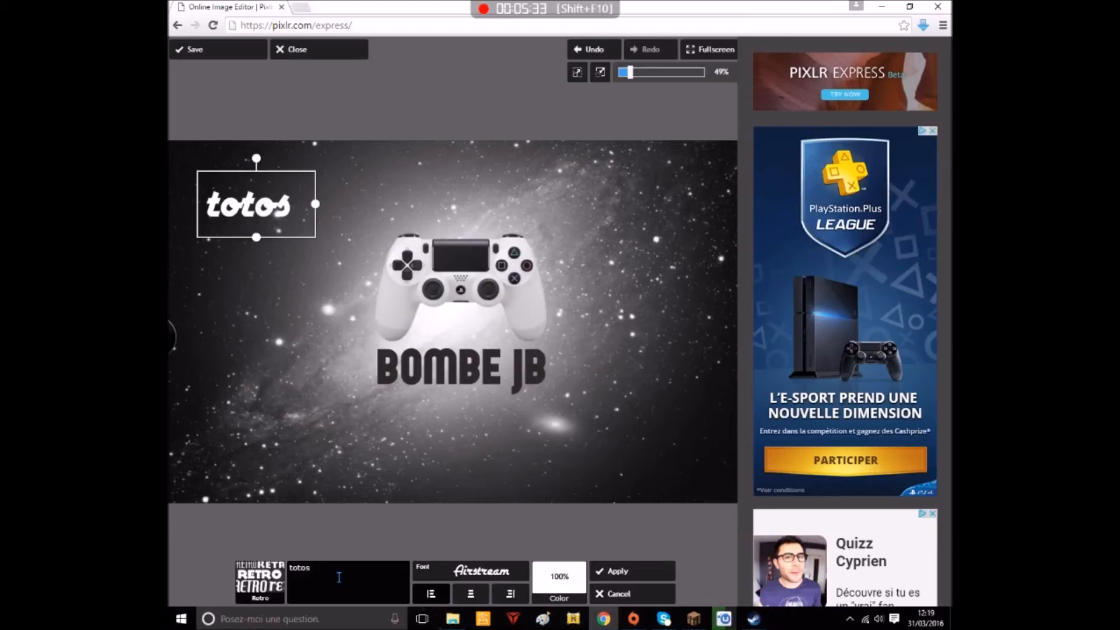
type(" et")
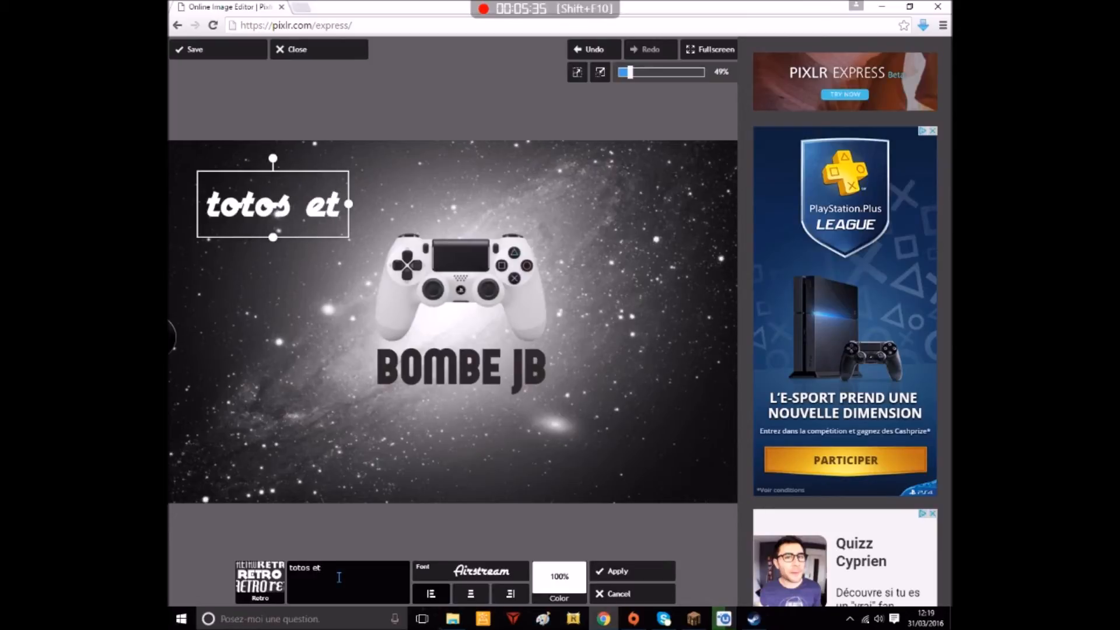
type(" gaming")
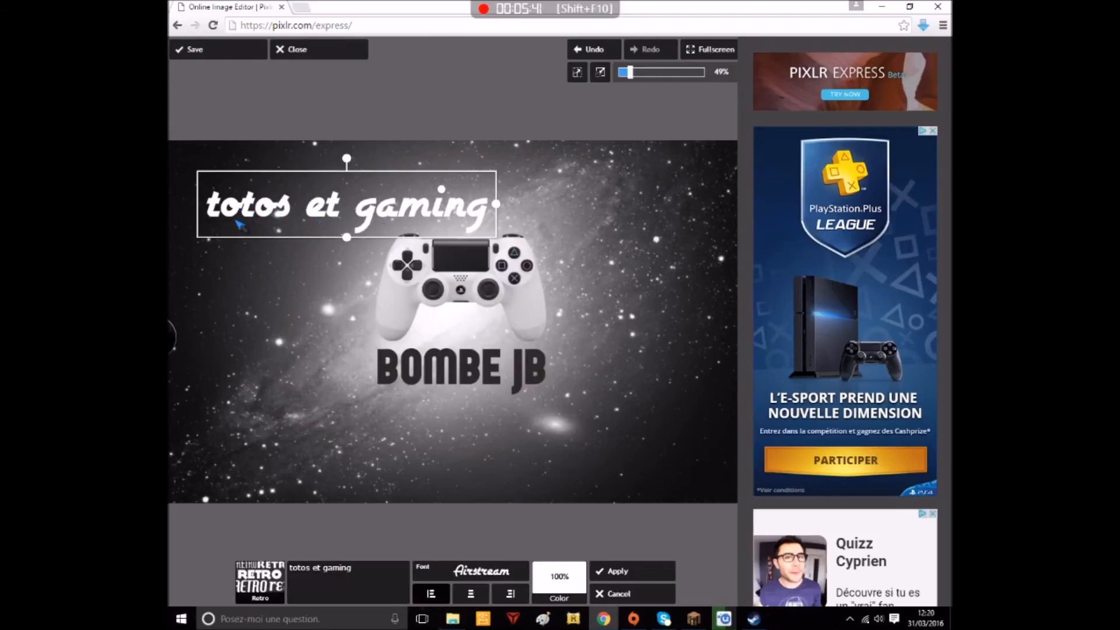
left_click(309, 569)
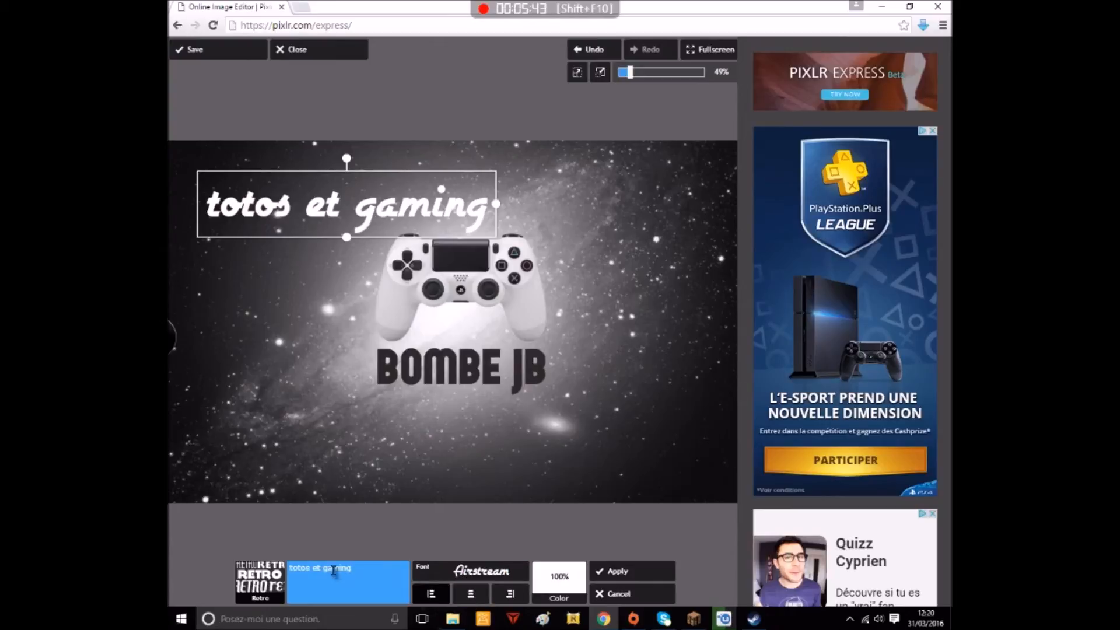
left_click(298, 569)
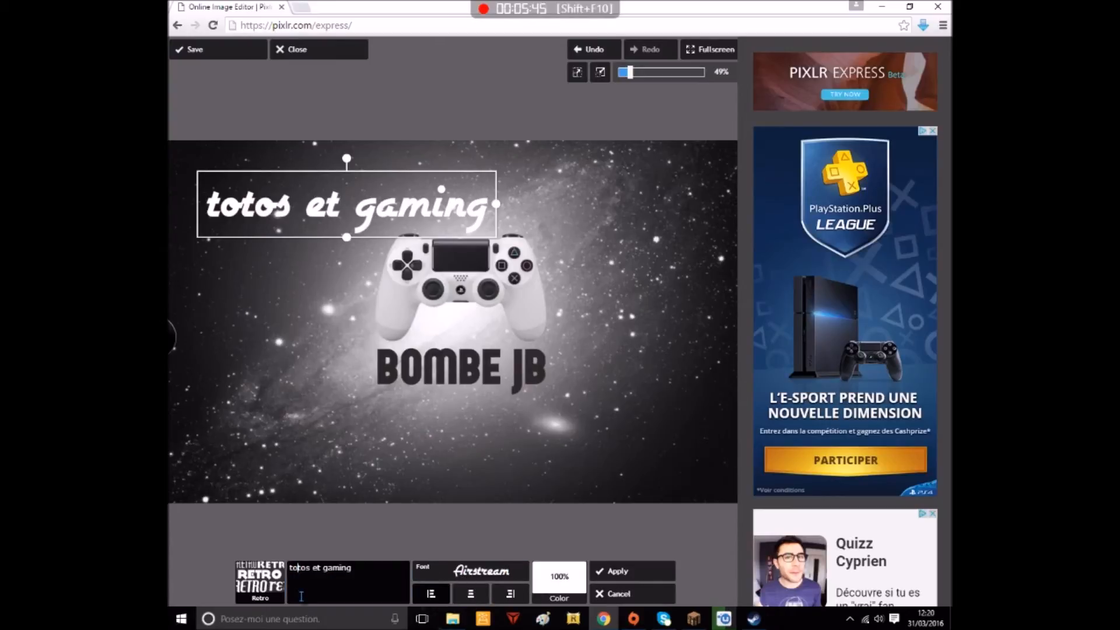
key("BackSpace")
type("u")
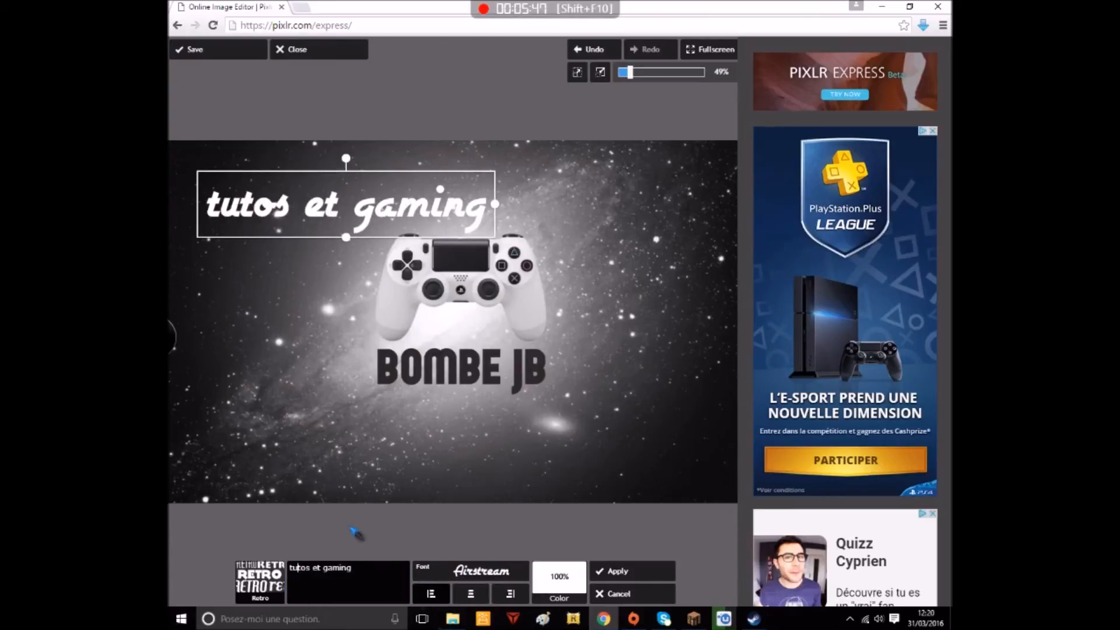
Move the "tutos et gaming" subtitle directly below the BOMBE JB title, scale it down slightly, centre it and apply it
left_click_drag(308, 213, 426, 401)
left_click_drag(612, 411, 590, 413)
left_click_drag(493, 417, 490, 413)
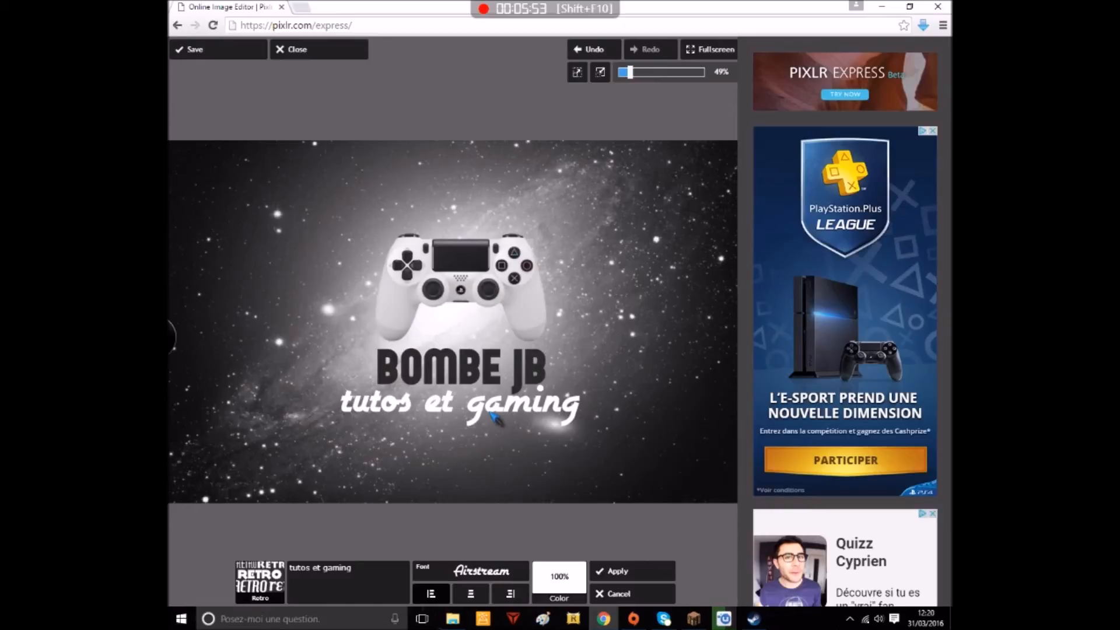
left_click(611, 569)
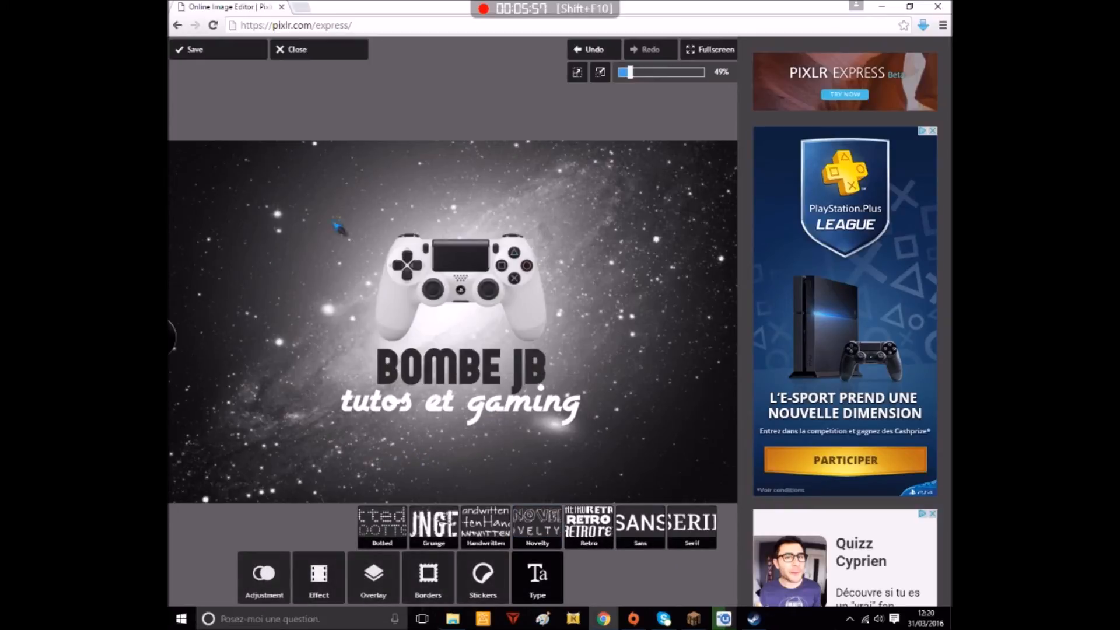